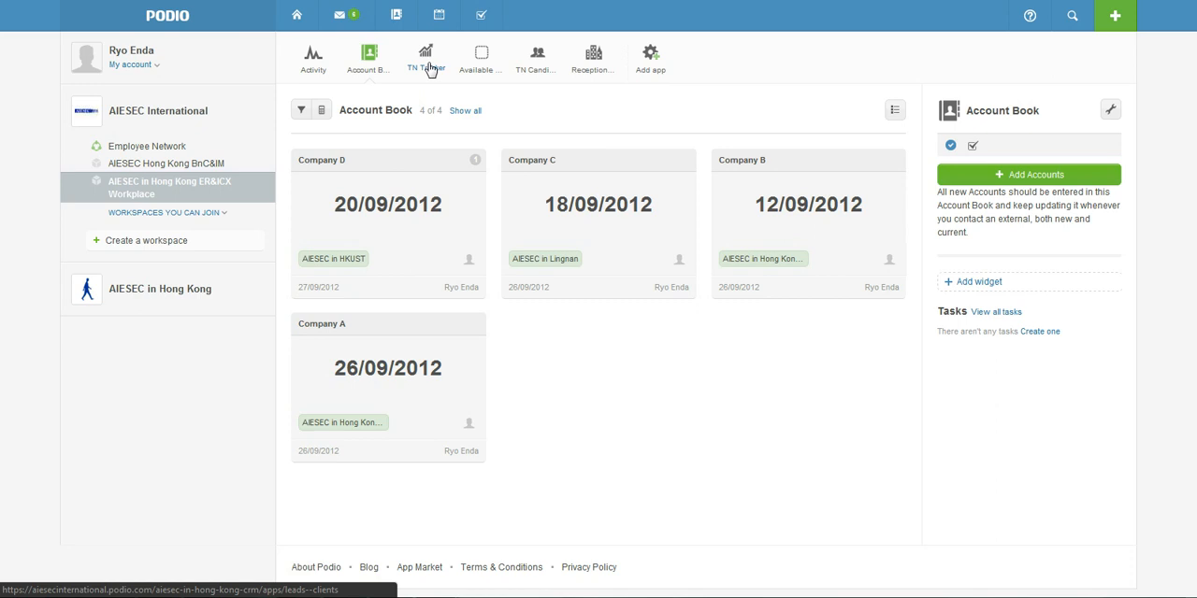
Open TN-in-HK-MC-2012-0001 in the TN Tracker and view the details of its linked Company A account
click(508, 162)
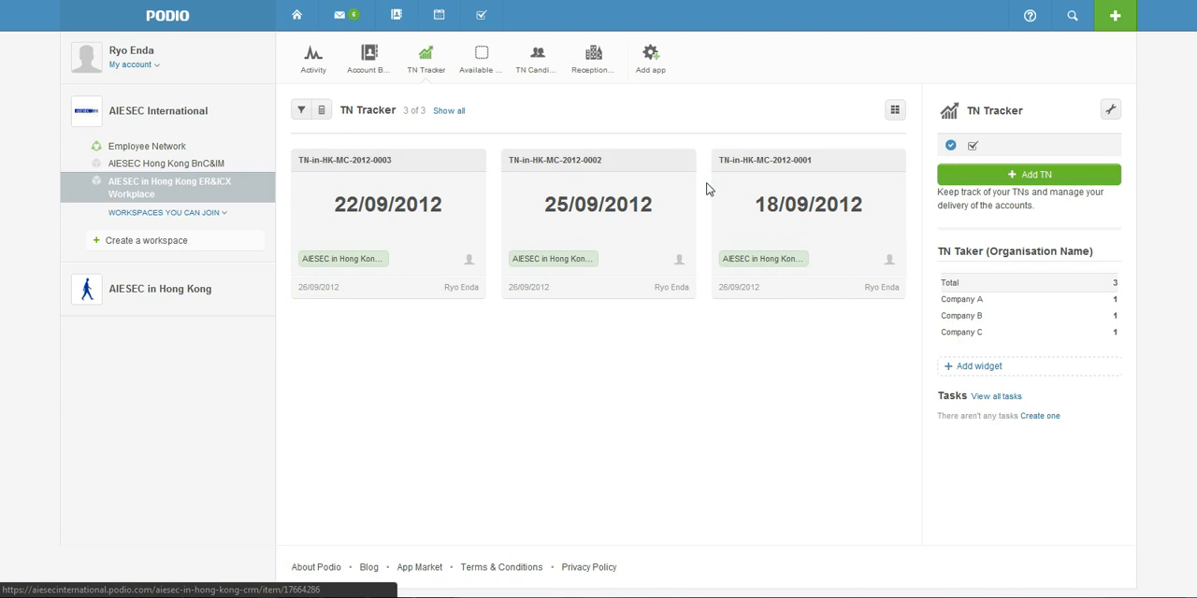
click(763, 164)
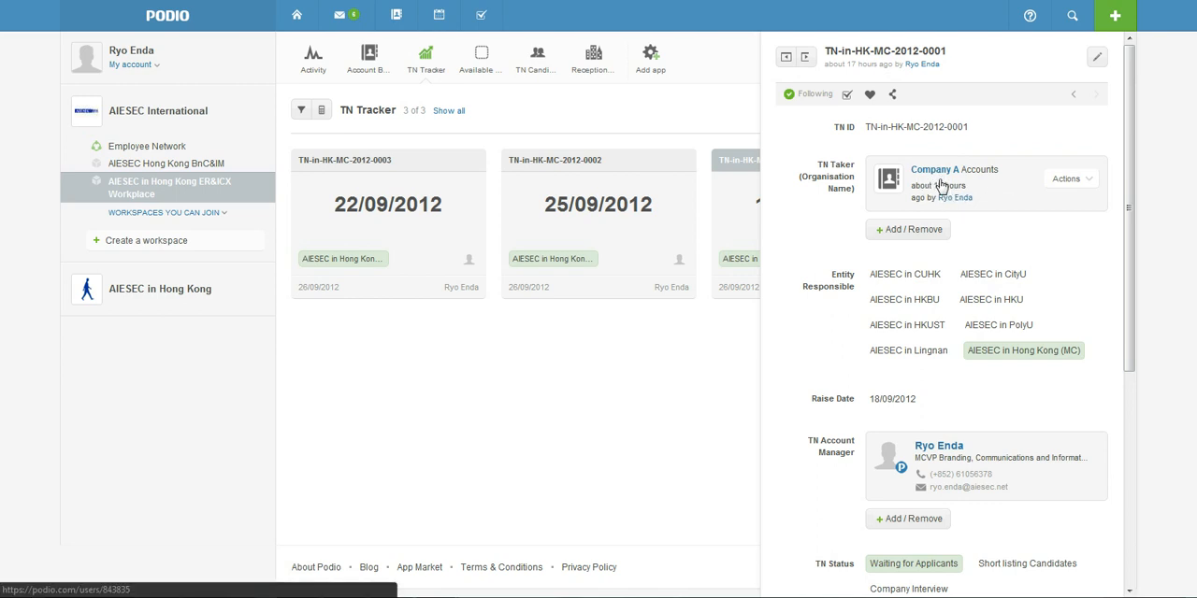
click(932, 177)
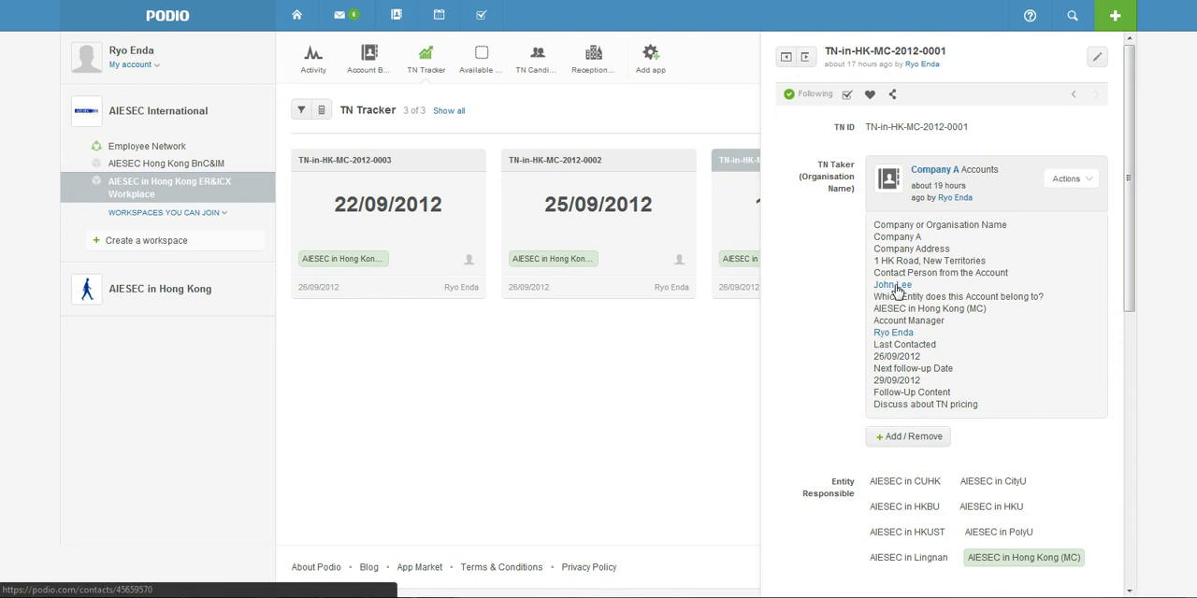
click(924, 174)
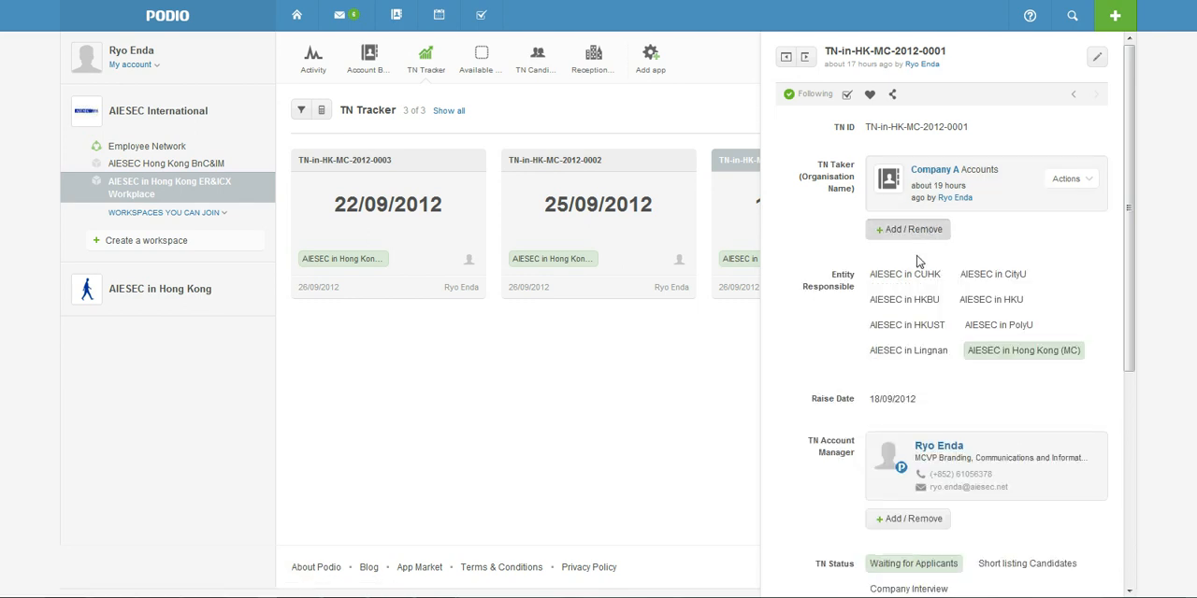
Examine the TN record's responsible entity, raise date, account manager, TN Status options and related Available TNs, and close the record
scroll(890, 316, down, 1)
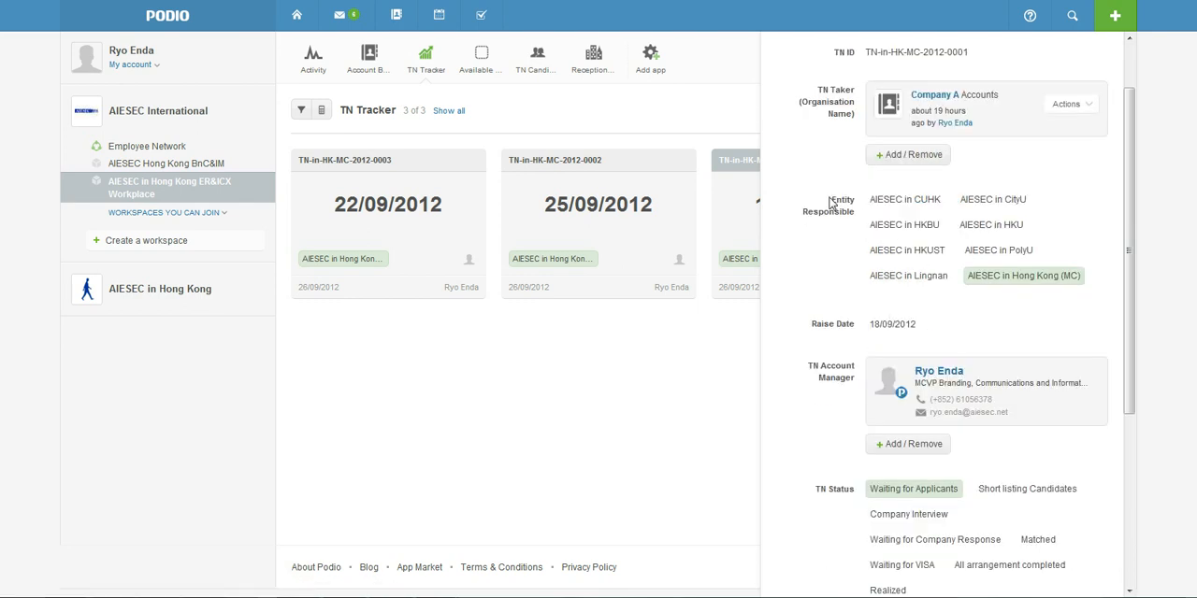
drag(849, 206, 858, 211)
click(873, 240)
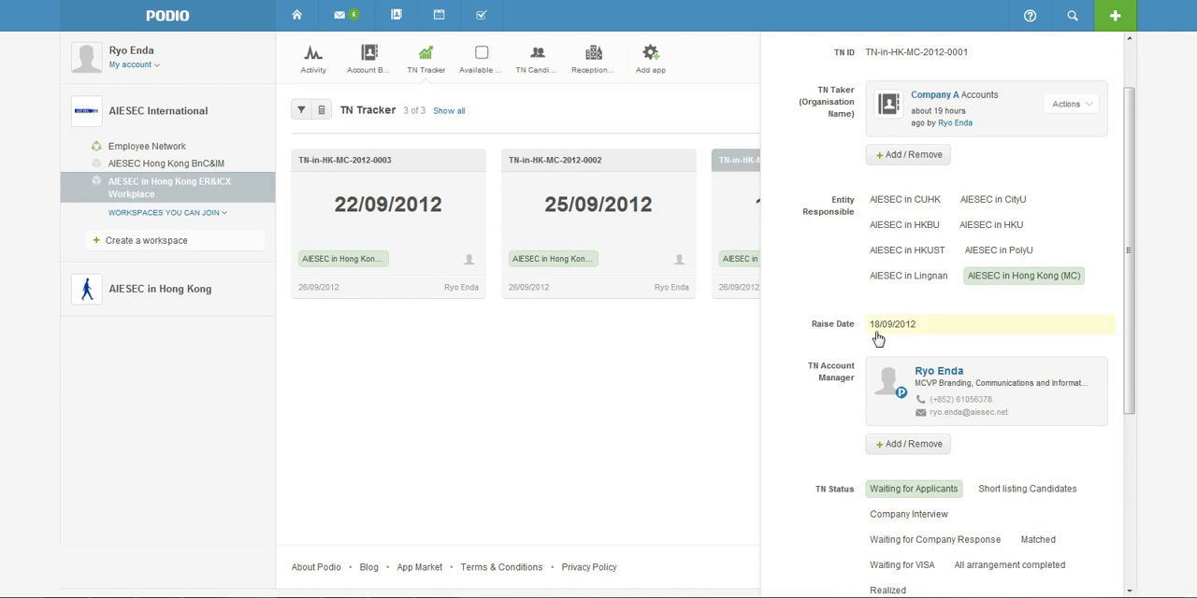
scroll(835, 329, down, 1)
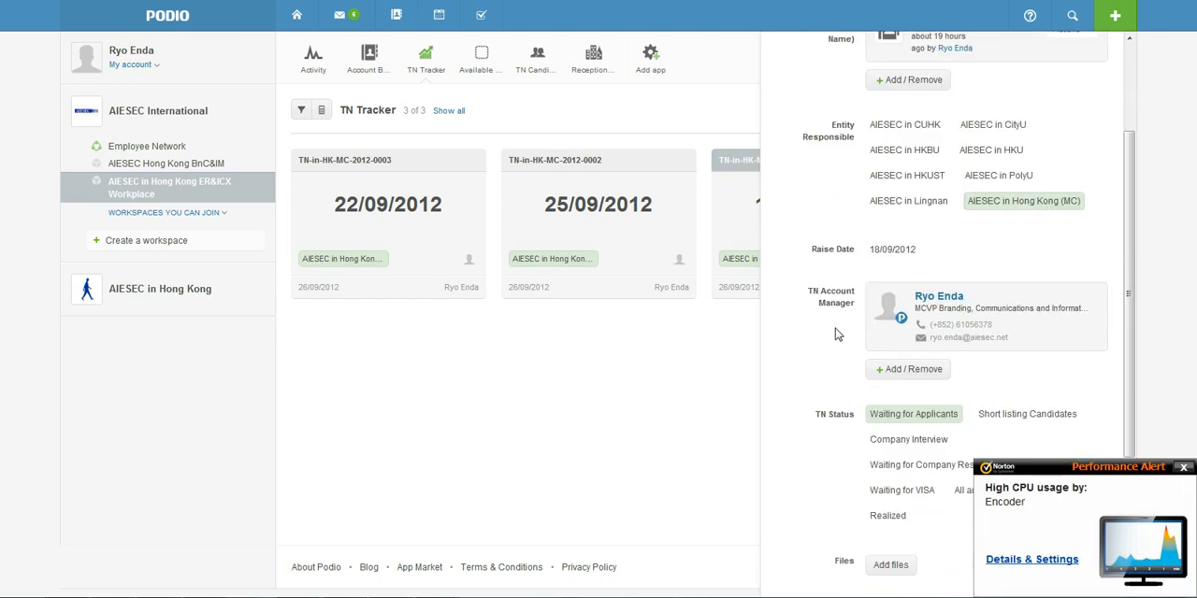
click(1183, 468)
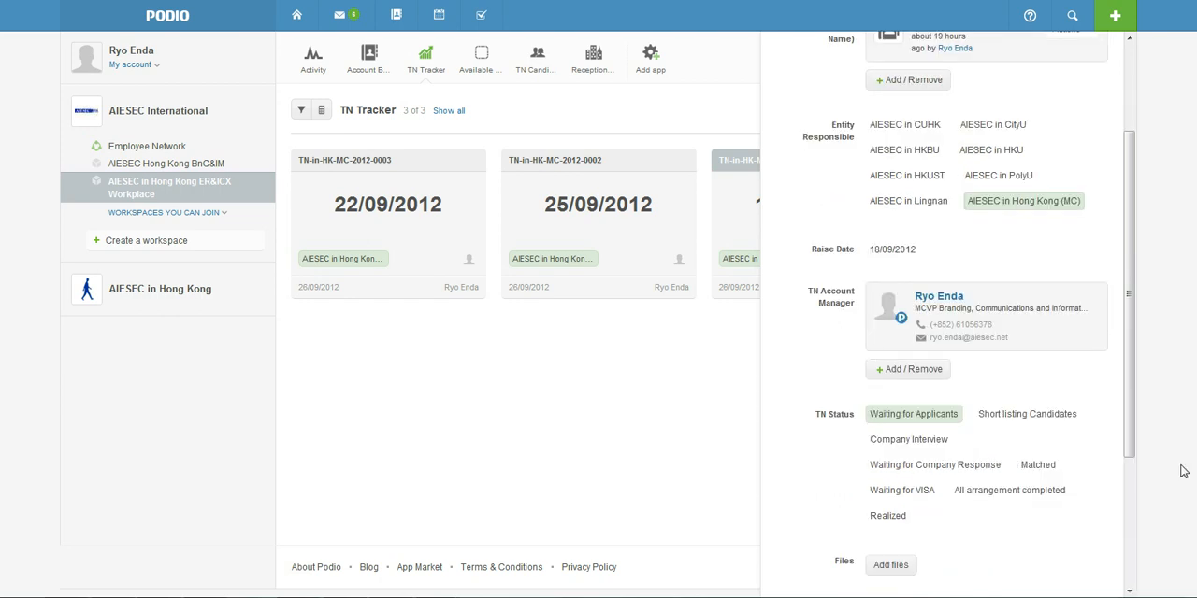
drag(843, 297, 852, 305)
click(853, 306)
scroll(881, 397, down, 1)
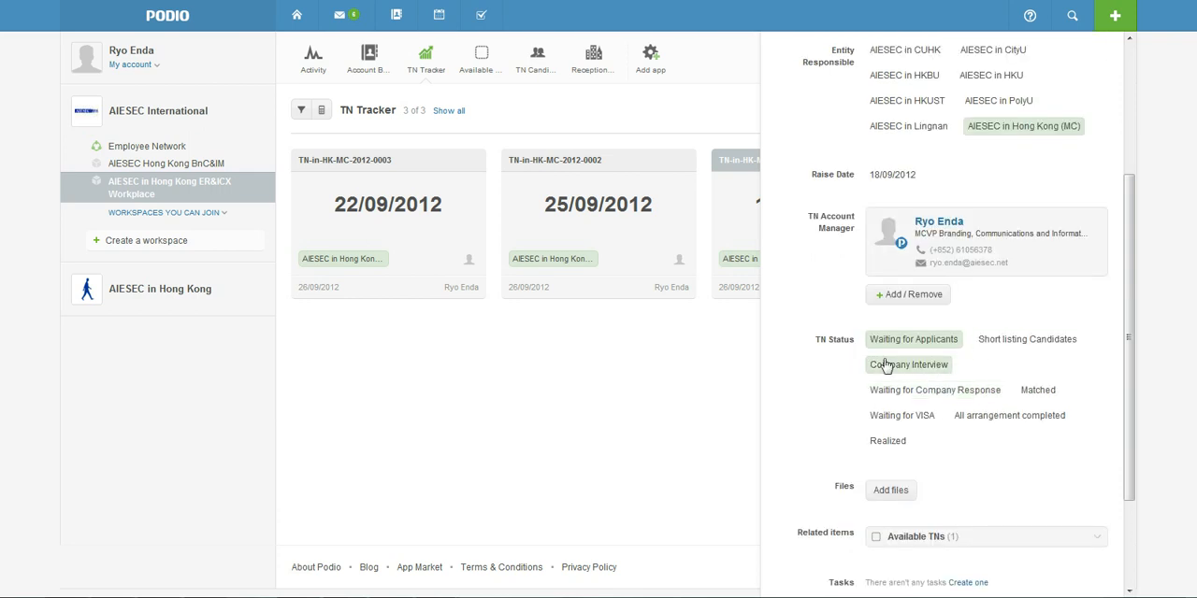
click(1000, 372)
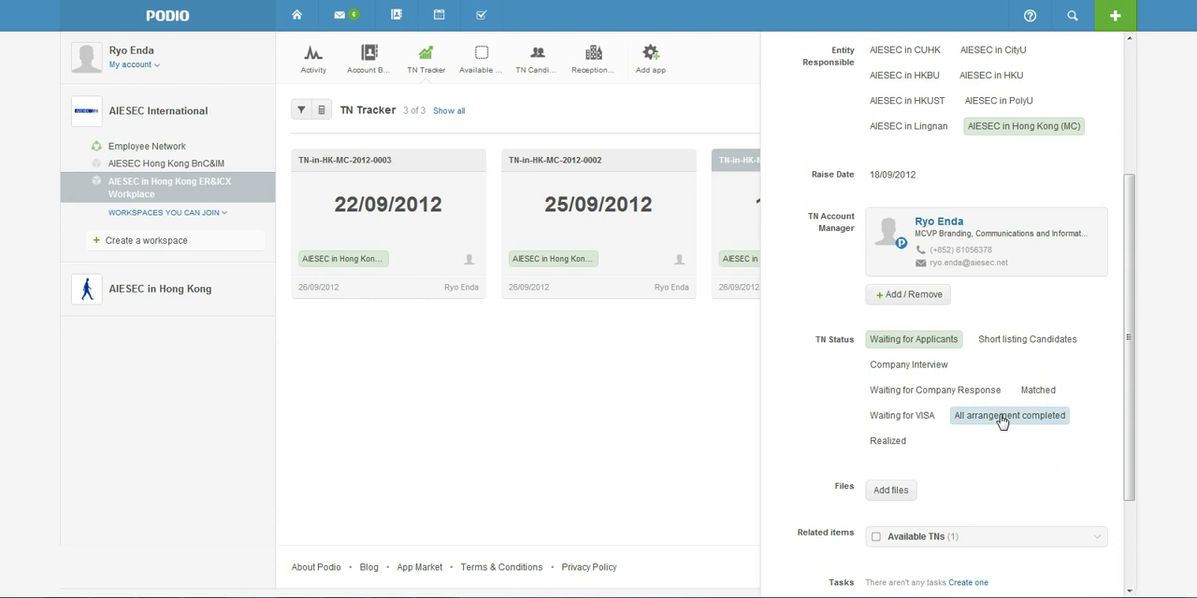
click(889, 440)
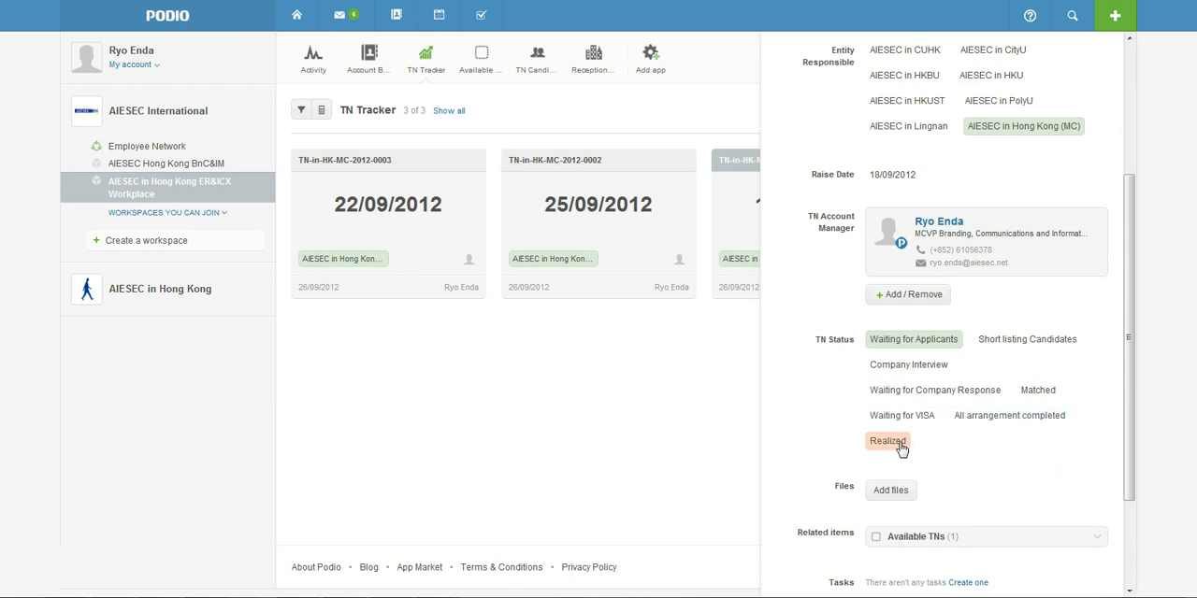
scroll(893, 450, down, 3)
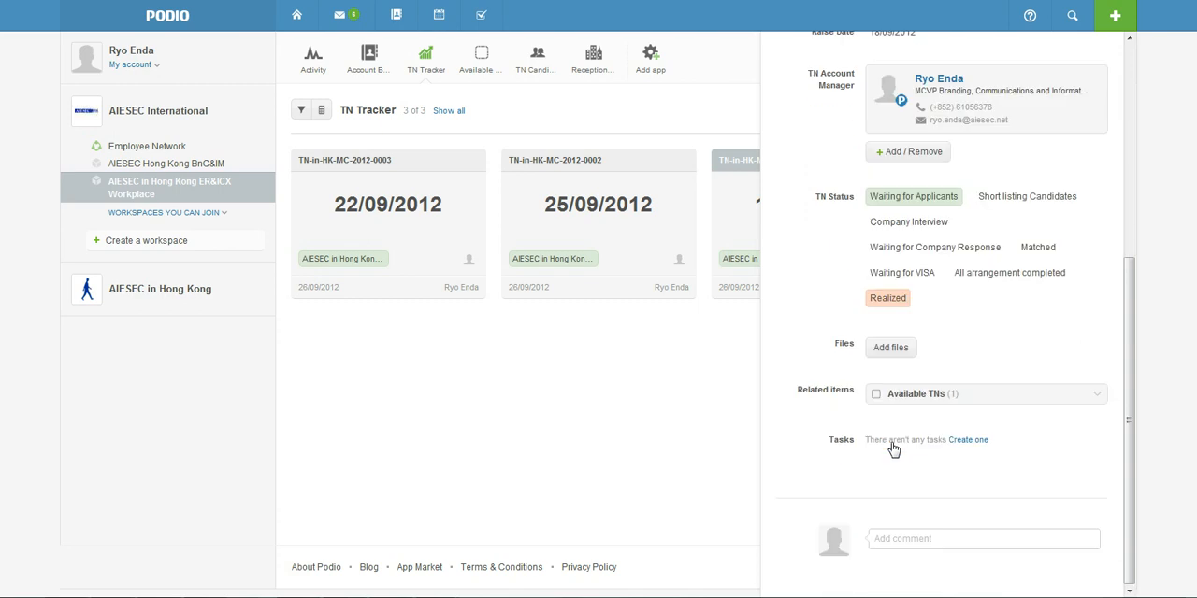
click(919, 400)
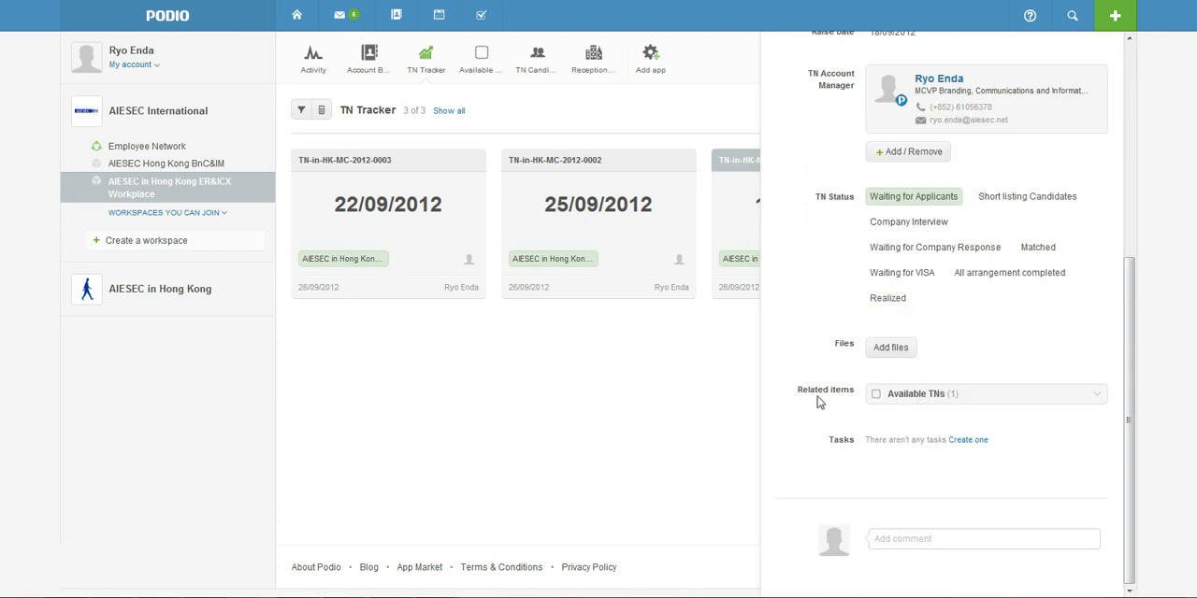
click(684, 364)
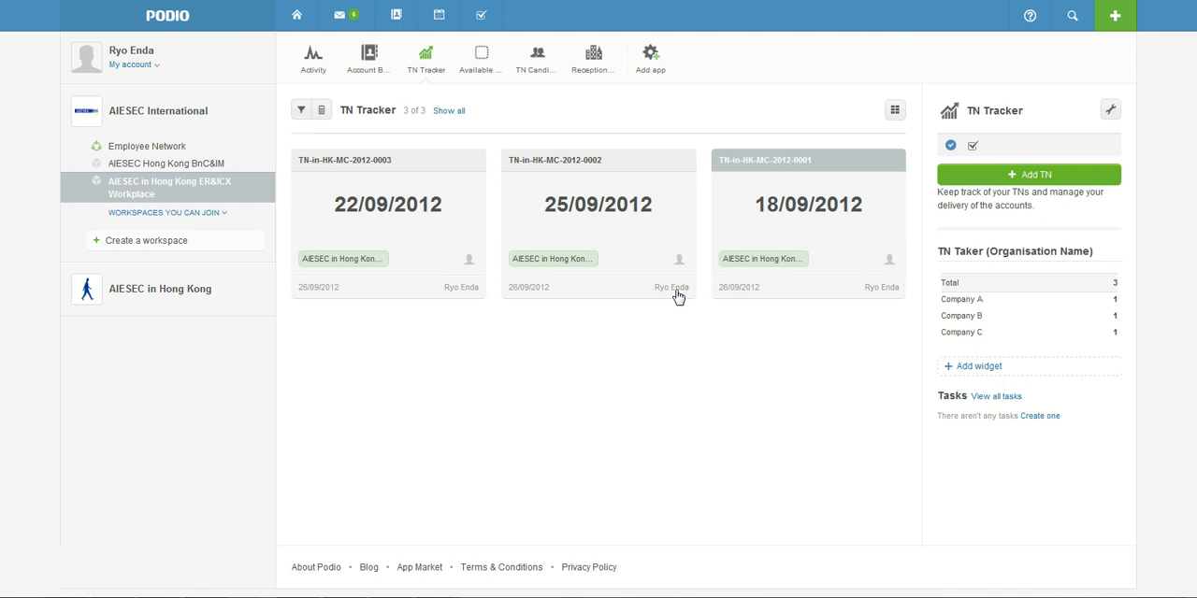
Review TN-in-HK-MC-2012-0002's TN Status and Company B account, including the contact person's profile, and return to the TN Tracker
click(578, 166)
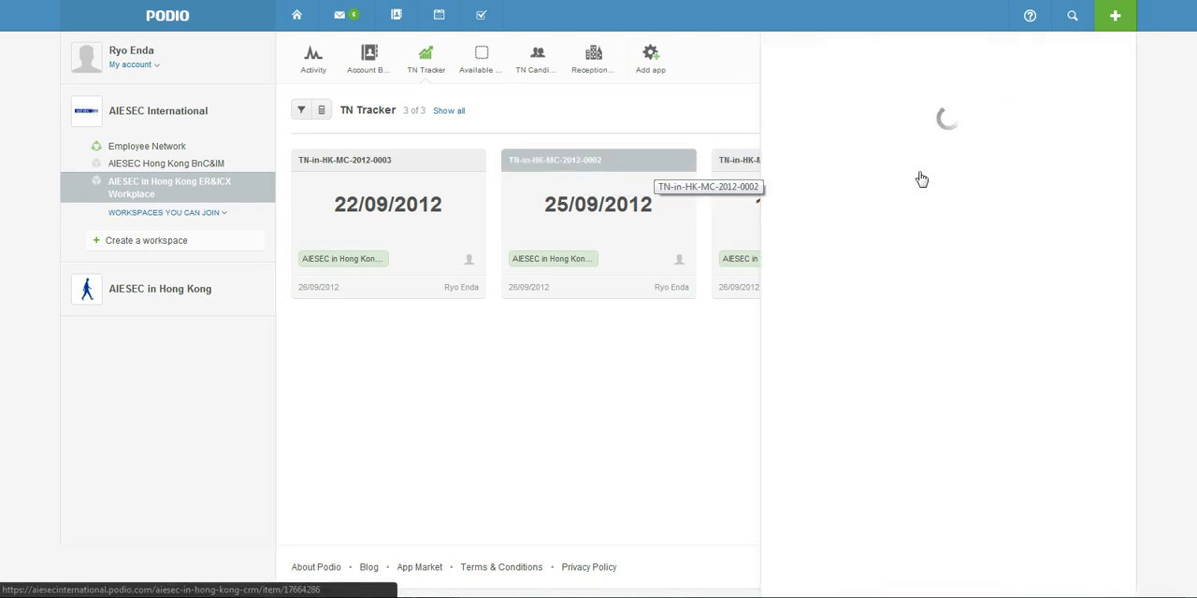
scroll(946, 342, down, 3)
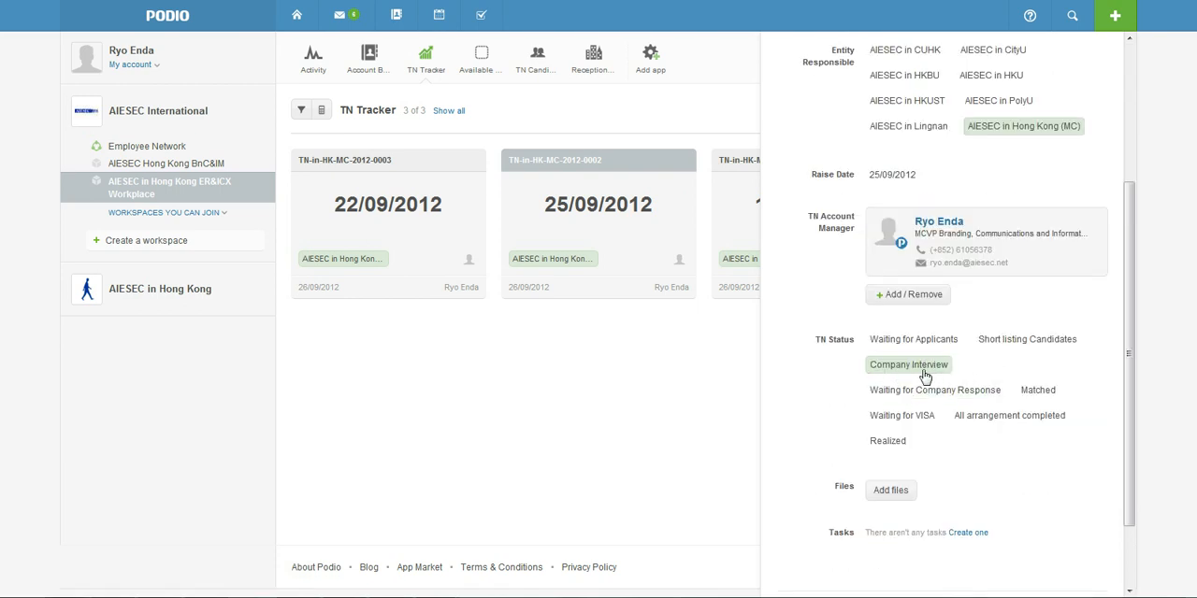
click(896, 372)
scroll(915, 379, up, 3)
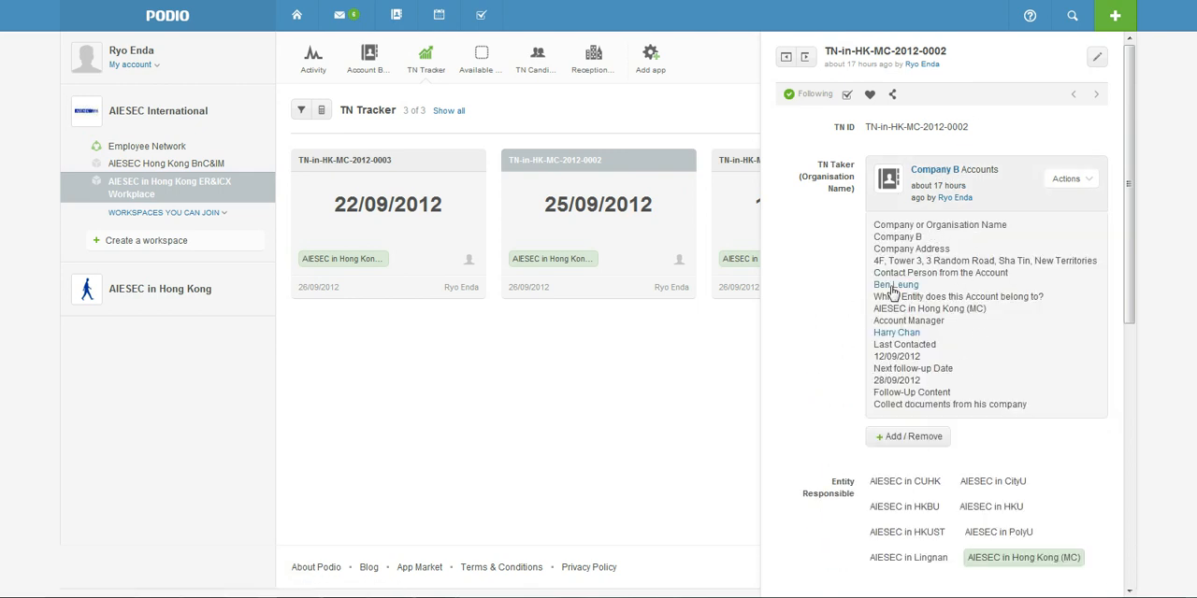
click(893, 289)
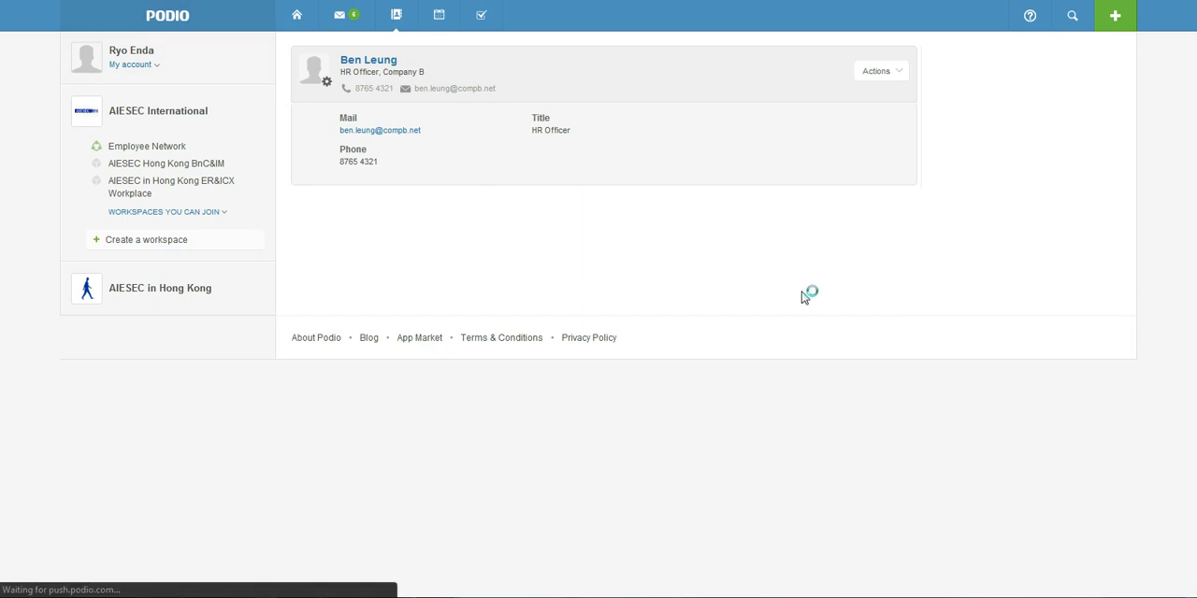
key(alt+Left)
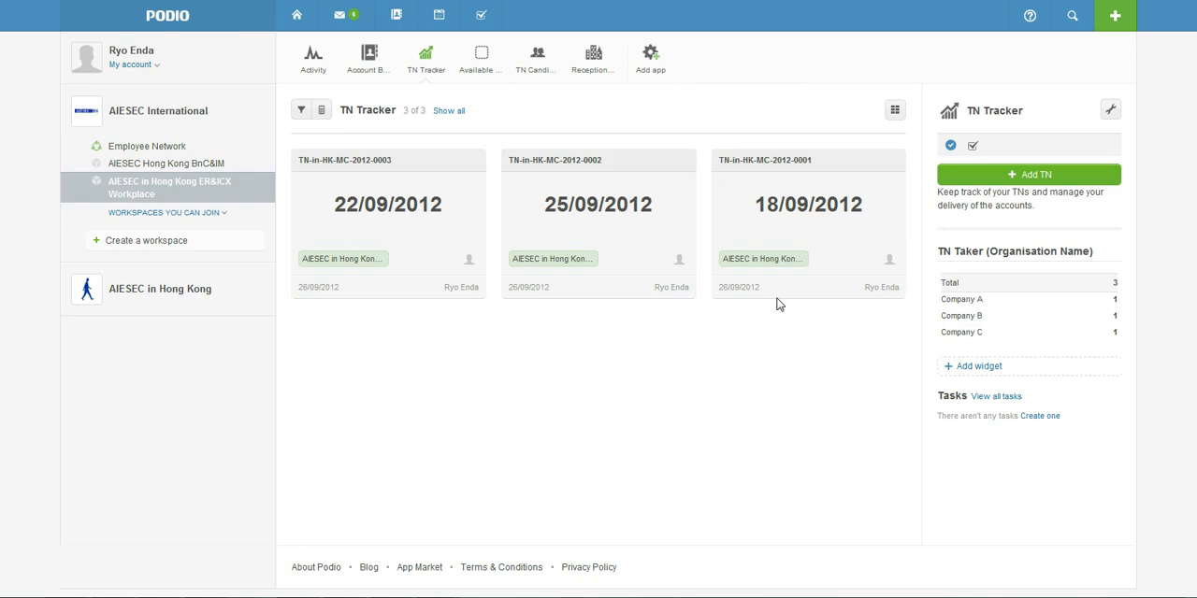
Set the TN Status of TN-in-HK-MC-2012-0001 to Short listing Candidates and close the record
click(791, 164)
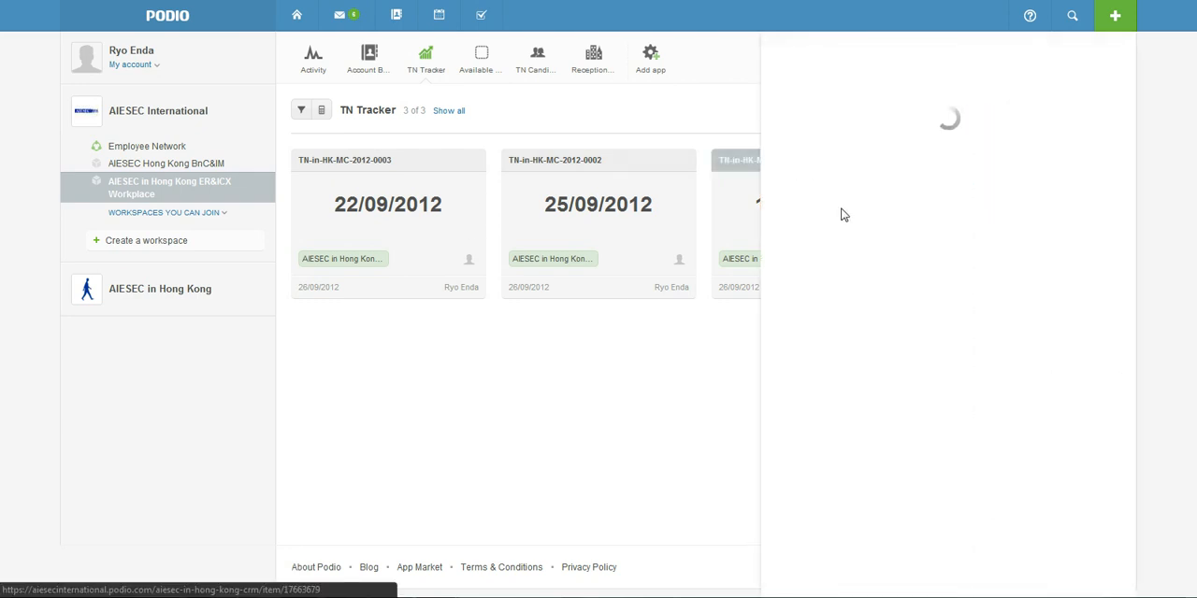
scroll(919, 379, down, 3)
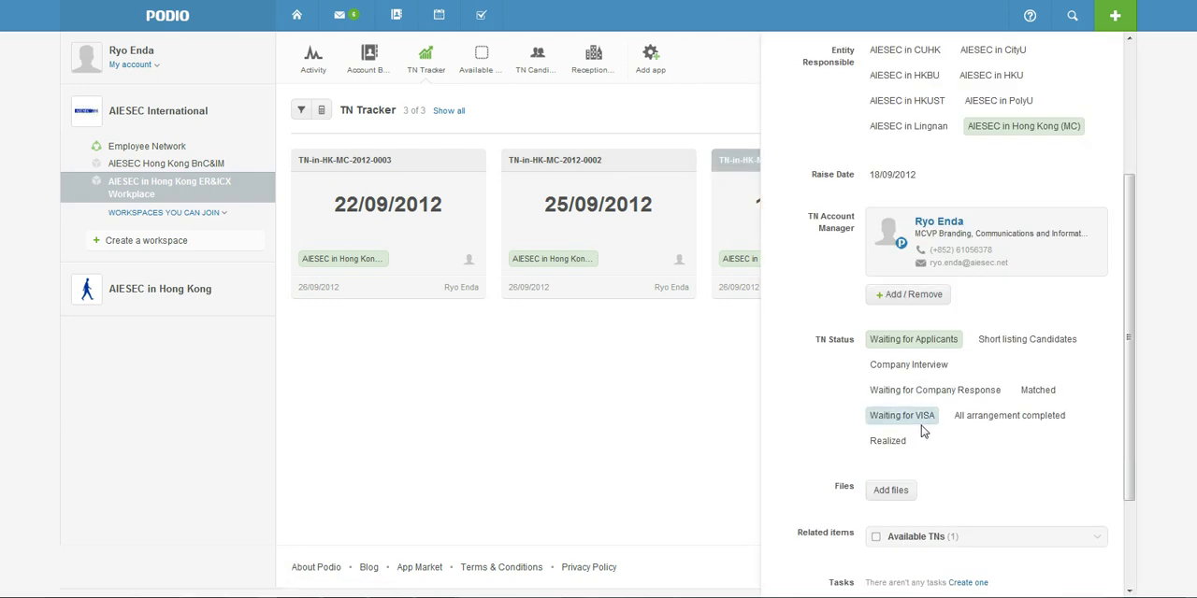
click(986, 344)
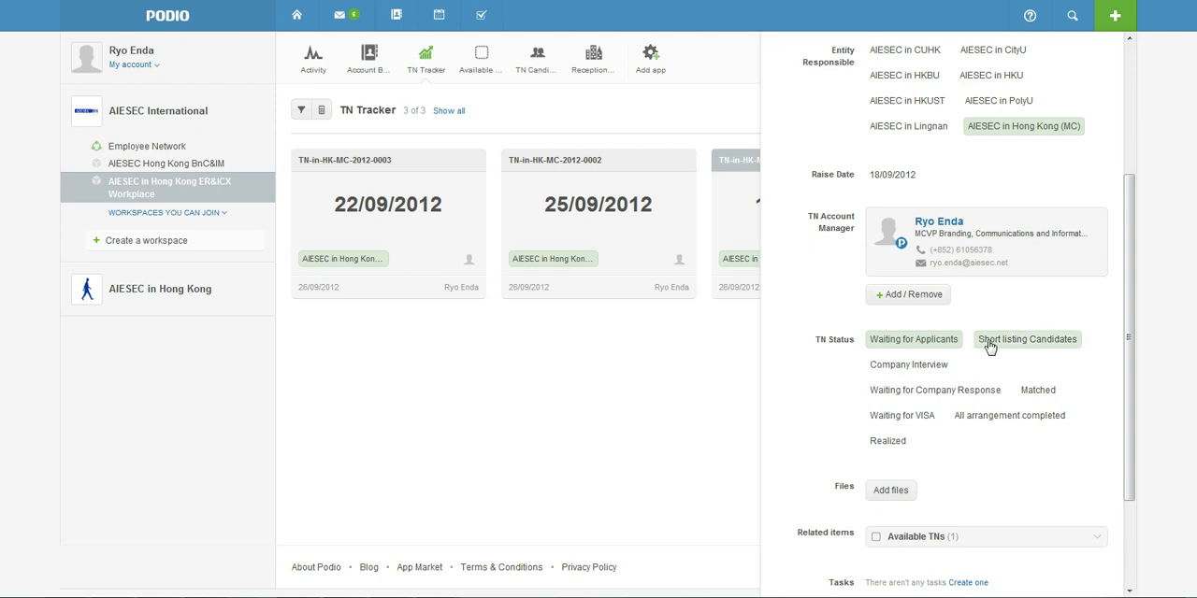
click(680, 439)
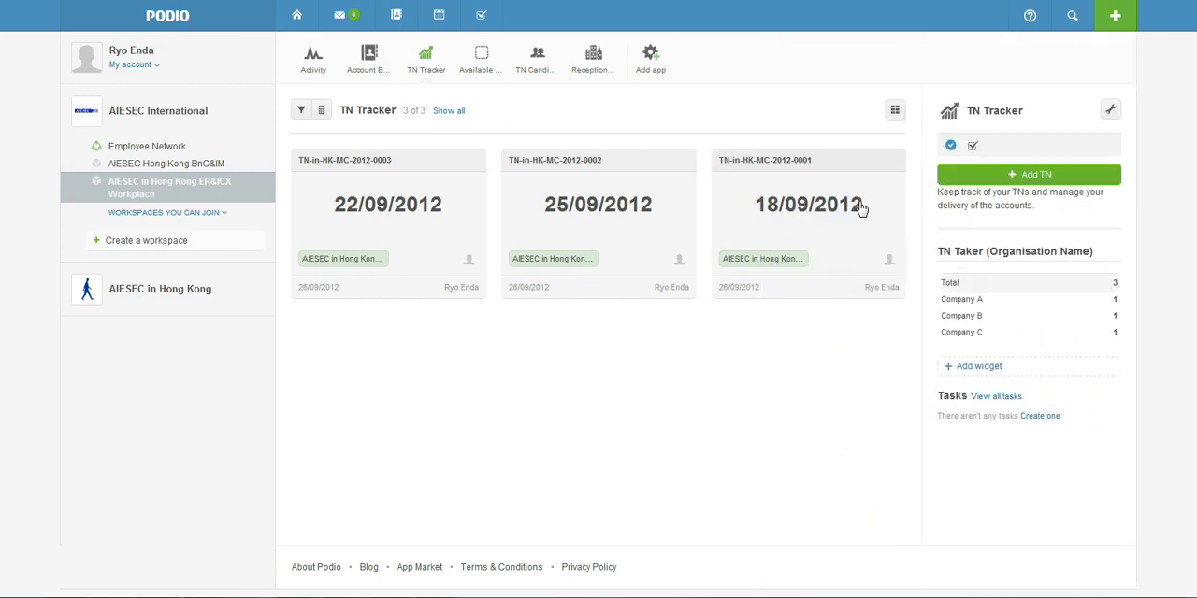
Reopen TN-in-HK-MC-2012-0001 in the expanded view and show its latest changes
click(770, 163)
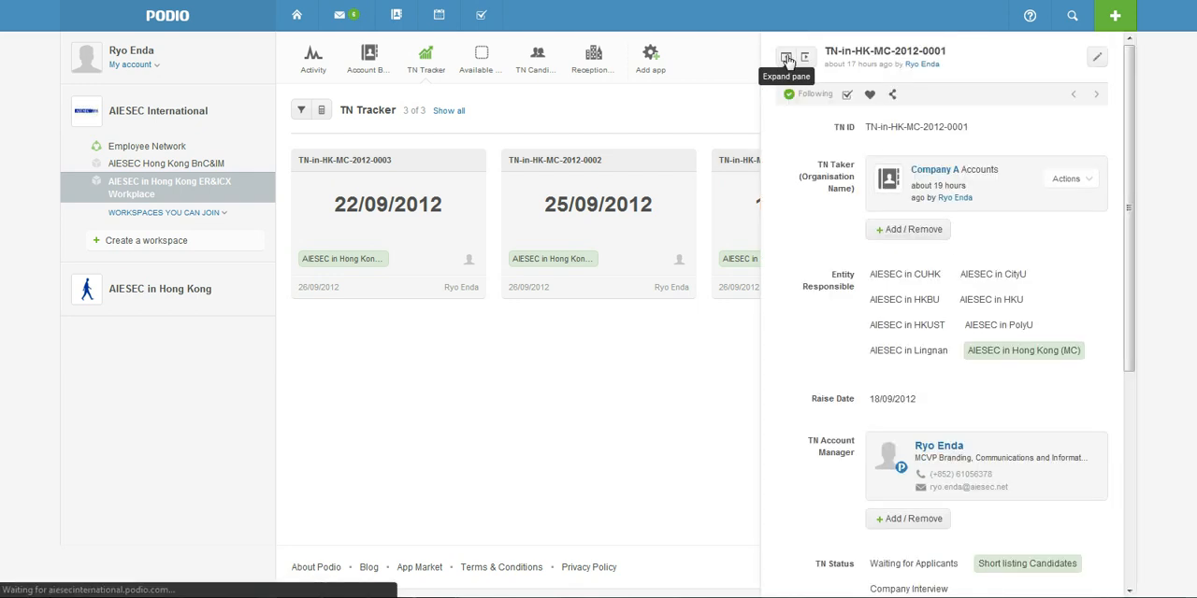
click(786, 58)
scroll(992, 361, down, 2)
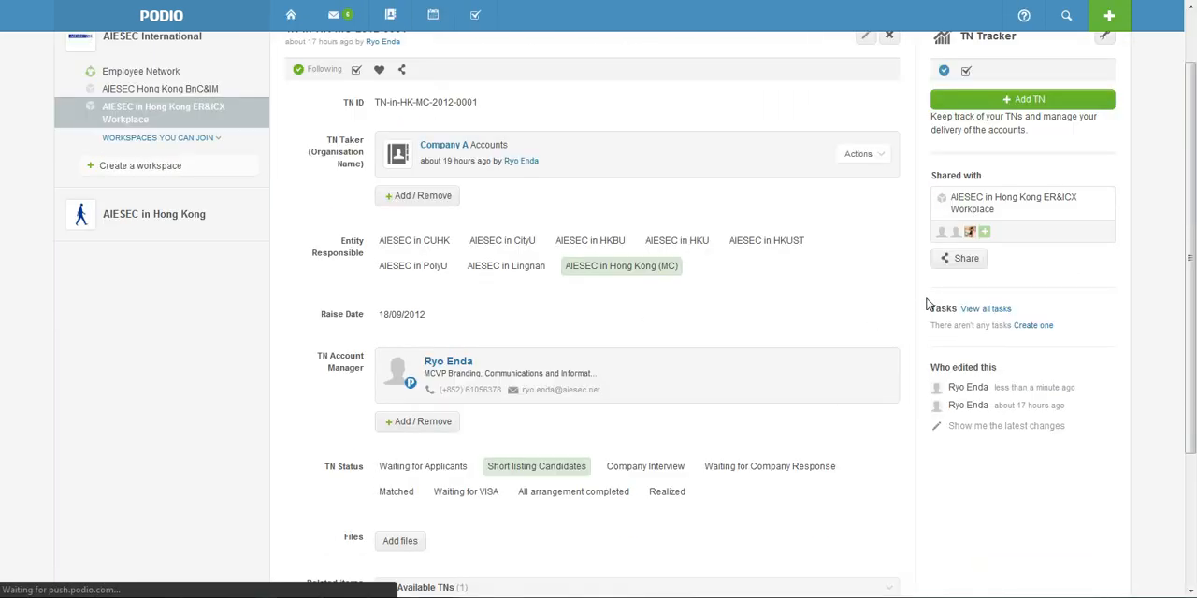
click(1020, 352)
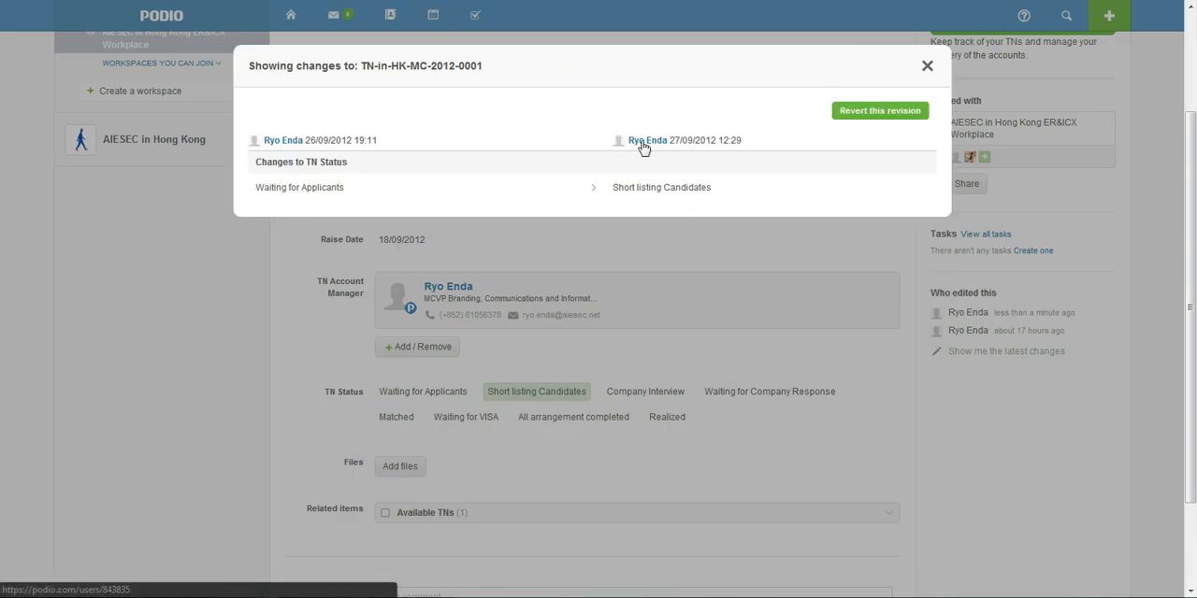
Examine the edit dates and the before-and-after TN Status in the revision comparison, and close it
drag(669, 141, 734, 141)
click(735, 141)
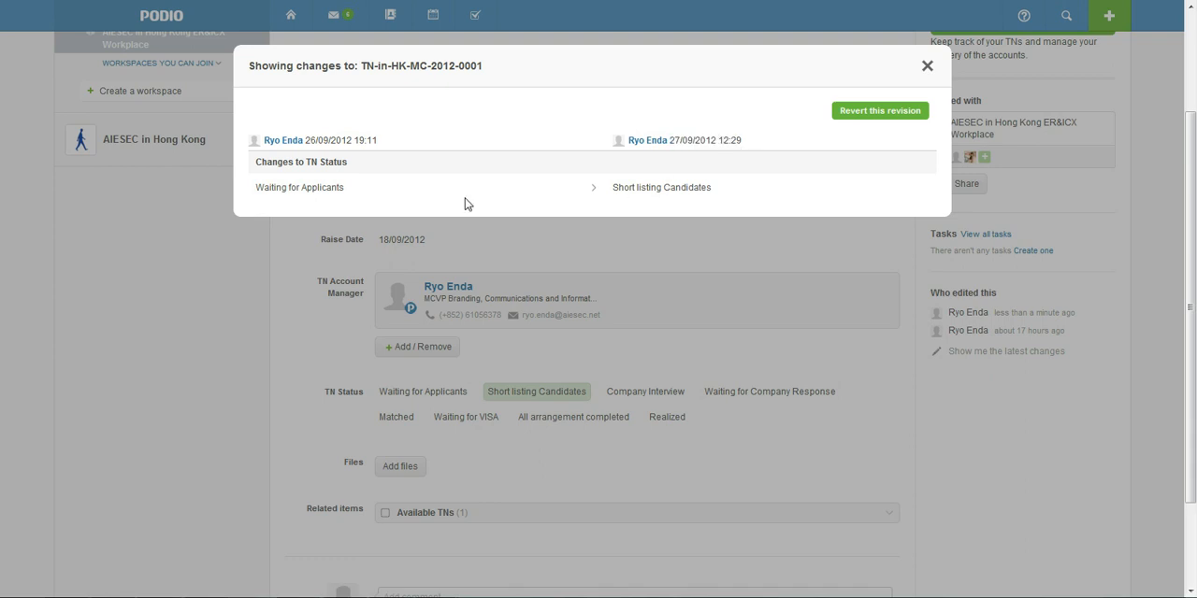
drag(259, 187, 433, 192)
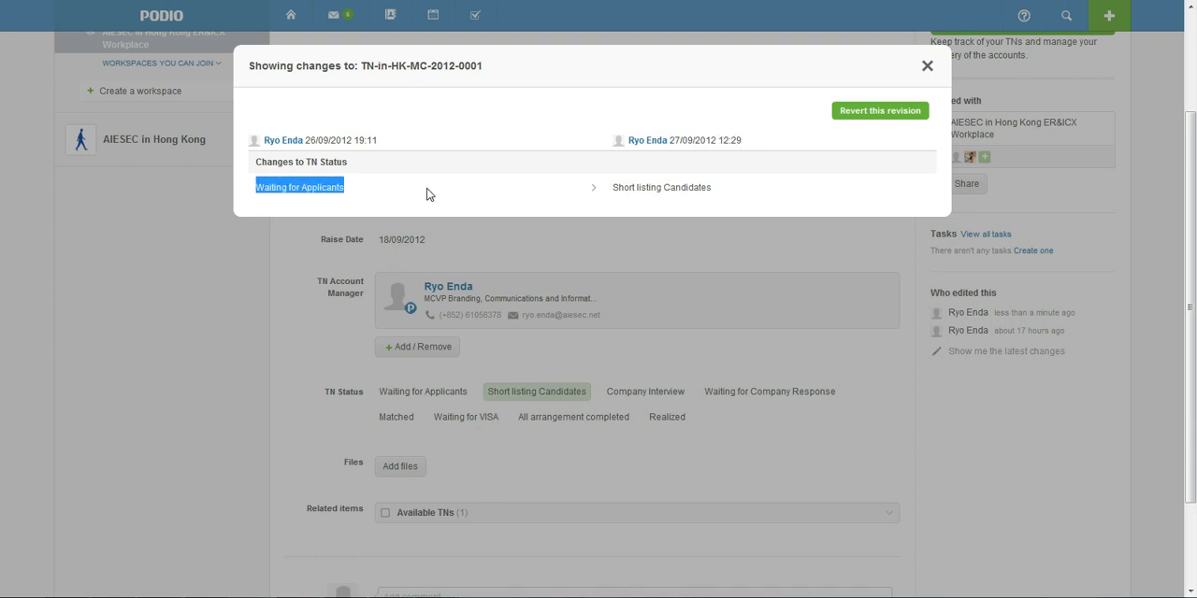
click(375, 197)
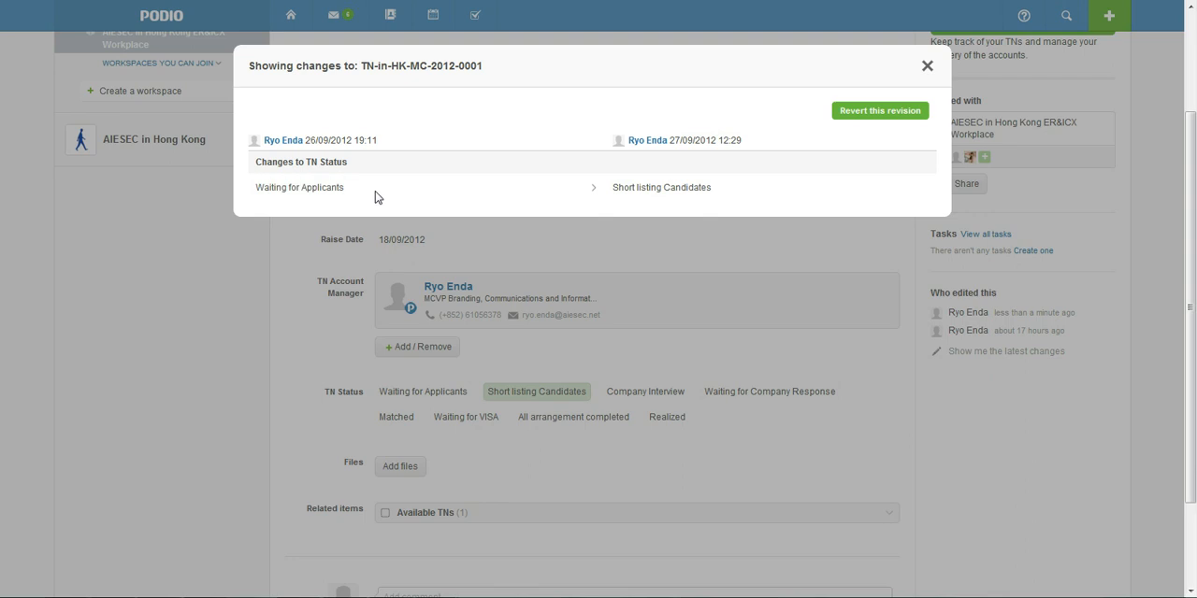
click(926, 66)
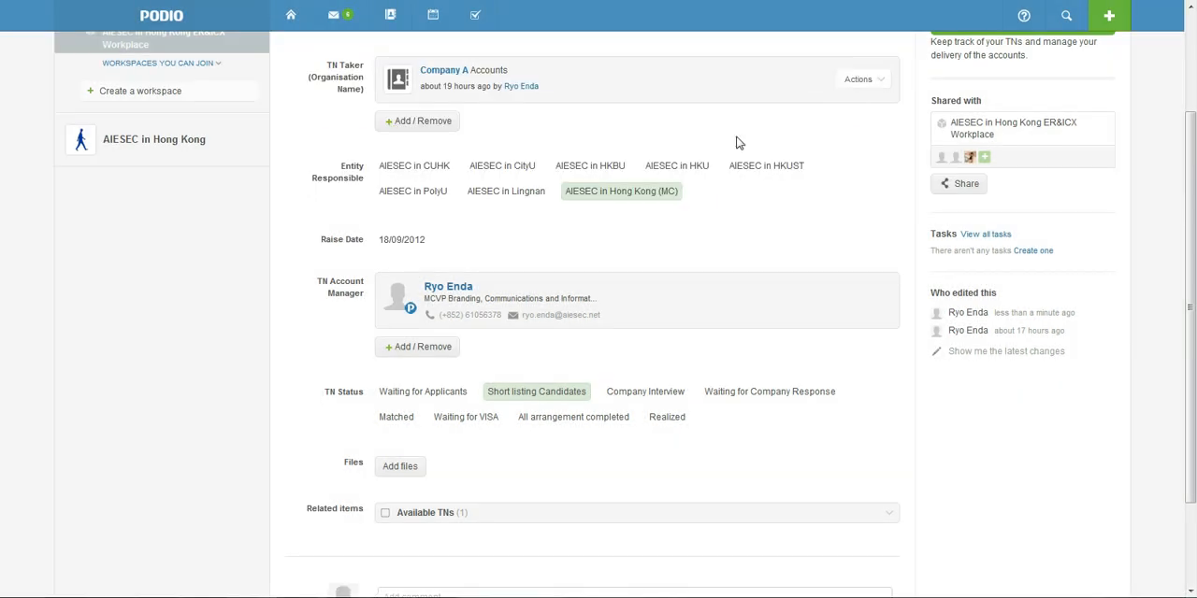
Open the TN-in-HK-MC-2012-0001 record in Available TNs
scroll(642, 304, up, 3)
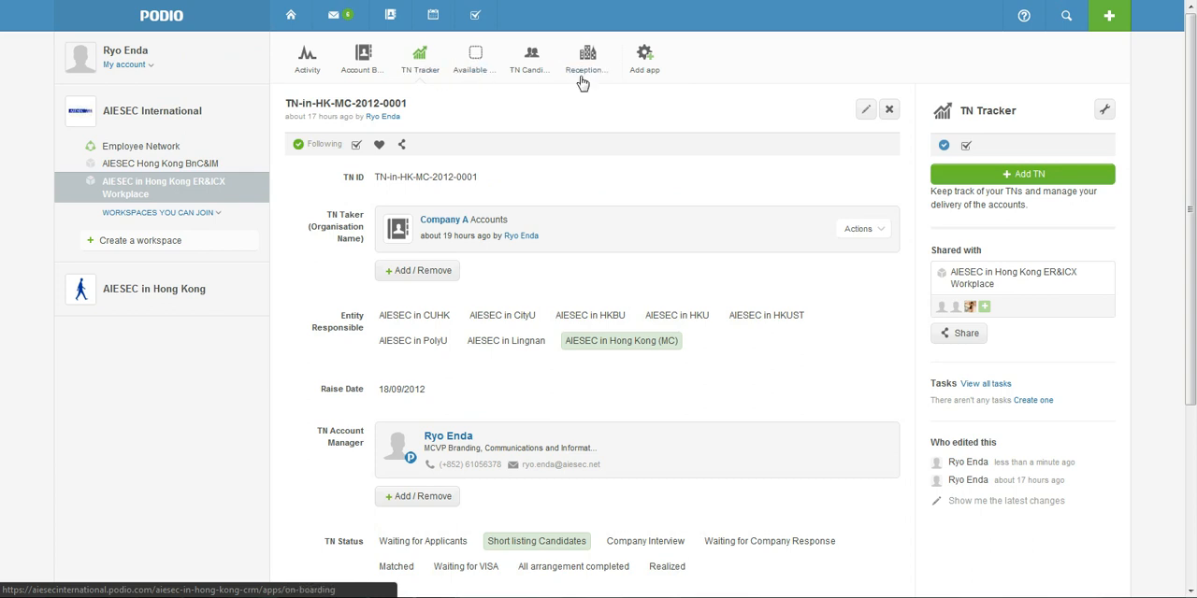
click(477, 71)
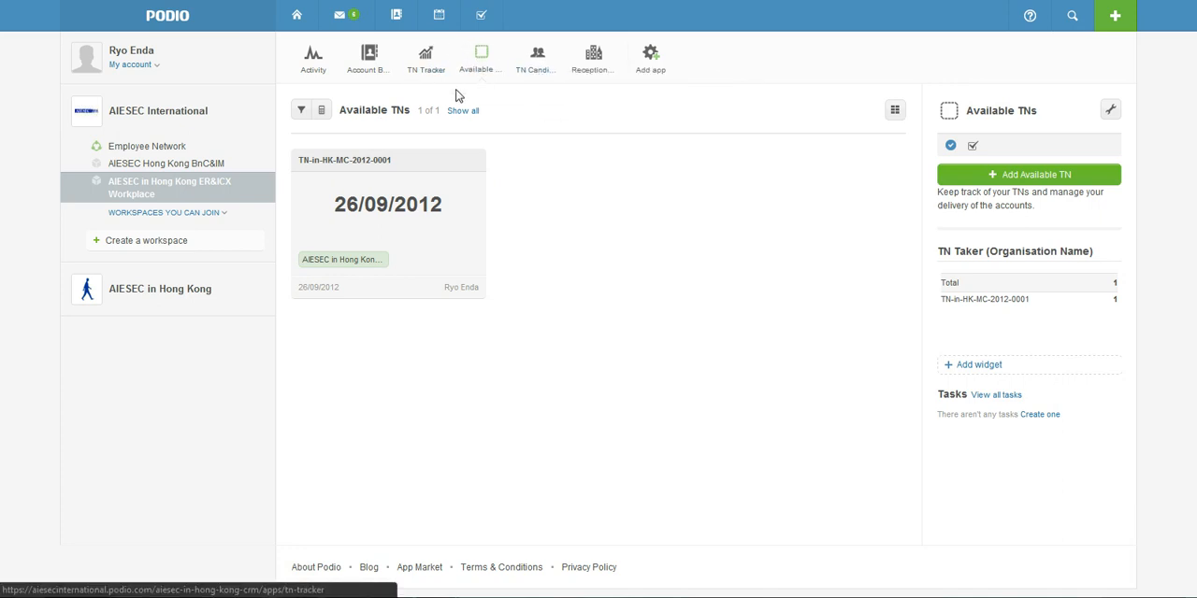
click(405, 173)
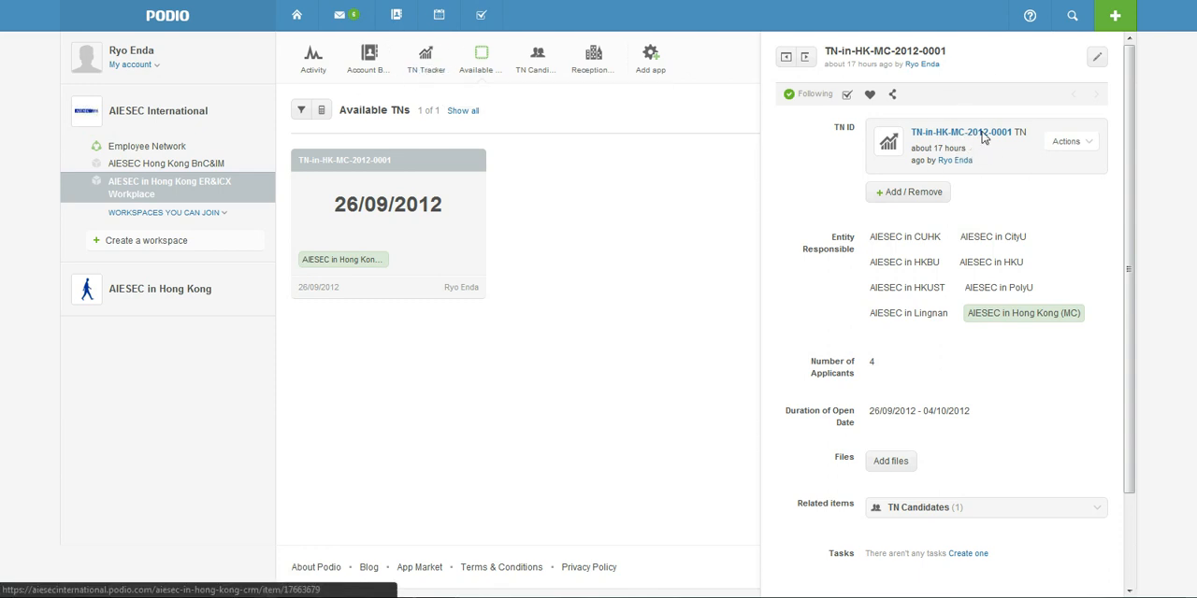
Examine the available TN's linked TN ID, number of applicants, open duration and related TN Candidates, and close the record
mouse_move(984, 141)
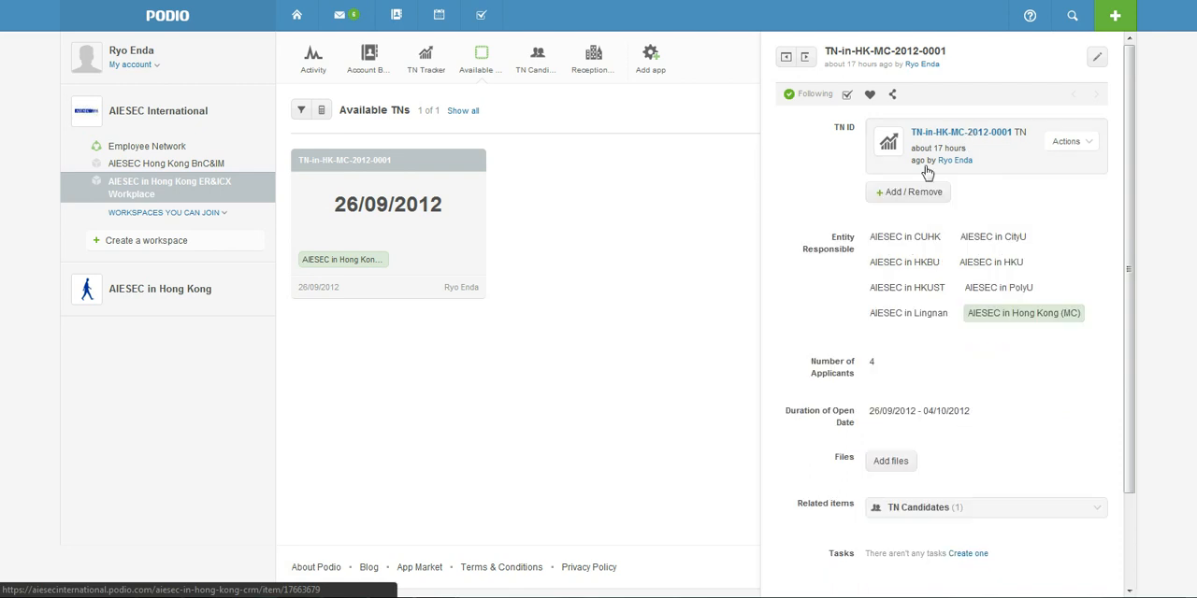
scroll(997, 323, down, 2)
drag(816, 293, 877, 305)
click(875, 298)
click(884, 310)
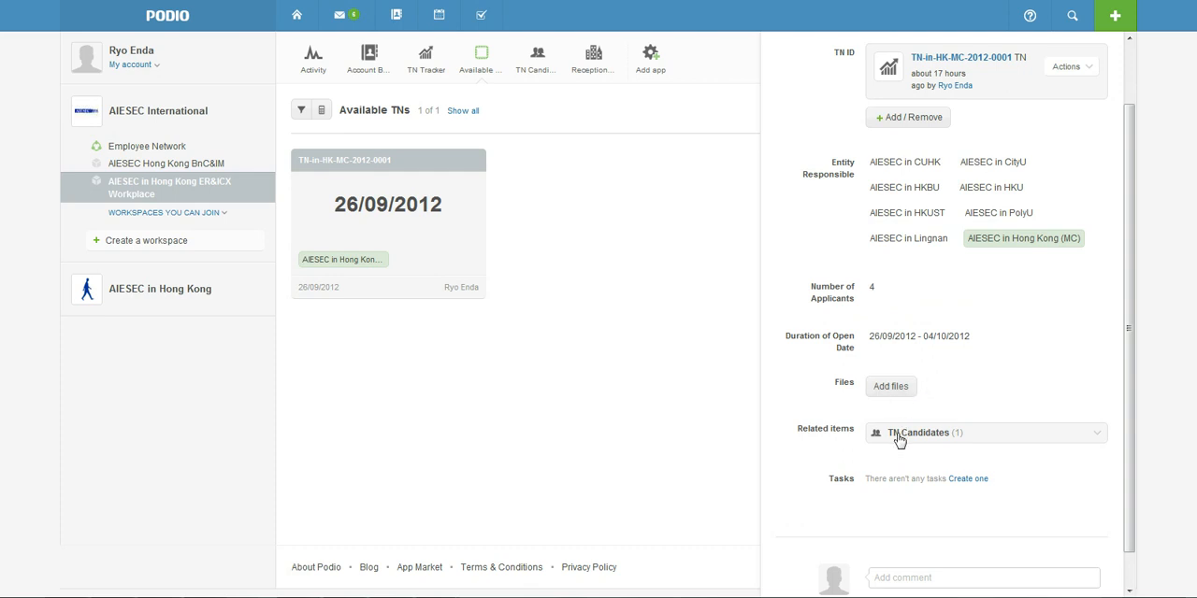
key(ctrl)
drag(798, 431, 1033, 436)
click(1102, 449)
click(479, 263)
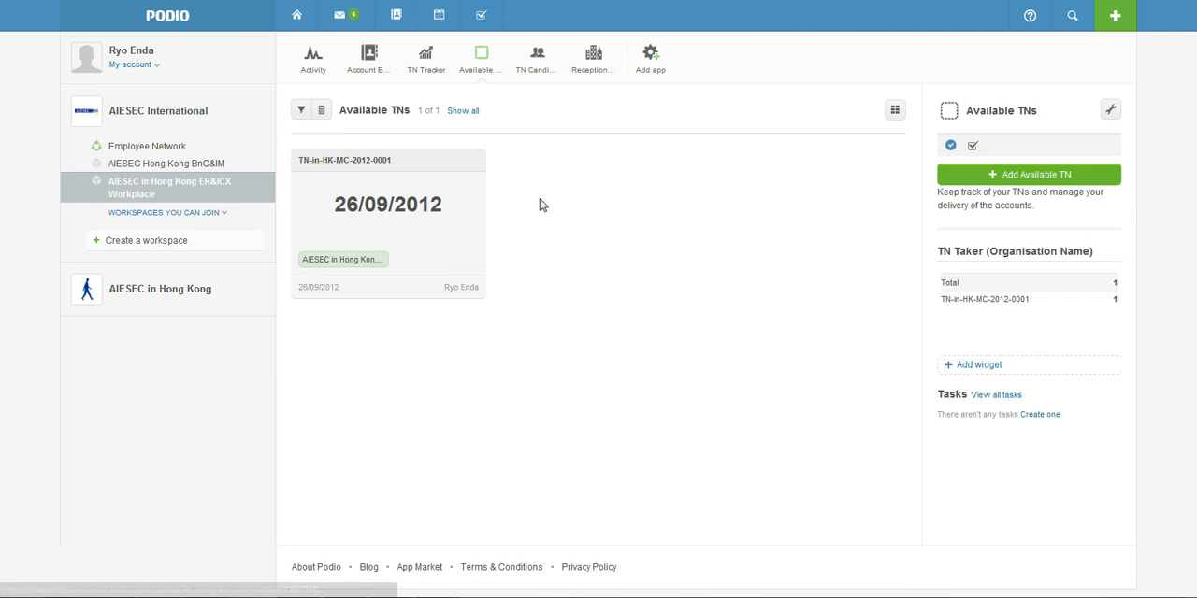
Start a new TN in TN Tracker with the ID TN-in-HK-MC-2012-0004 and Company D as TN Taker
click(431, 67)
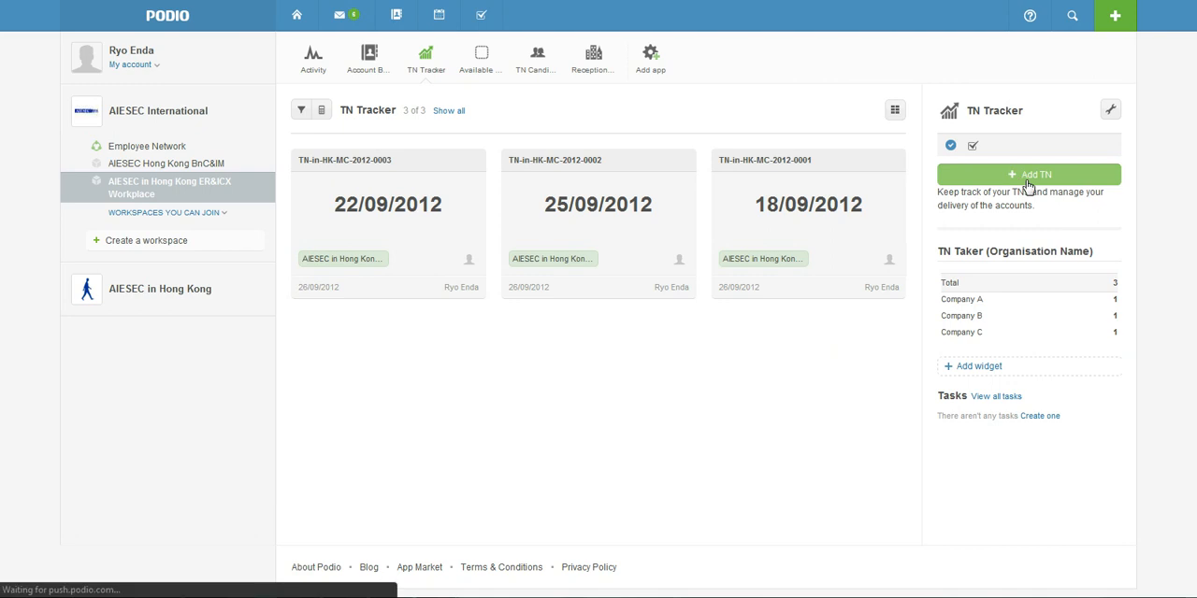
click(1029, 177)
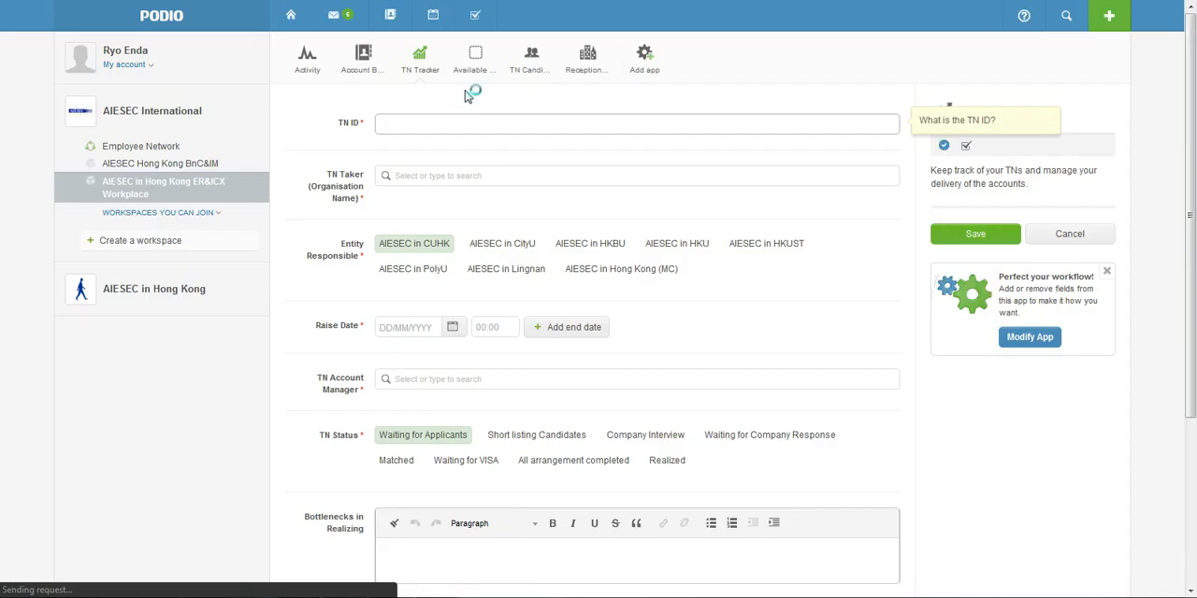
click(458, 122)
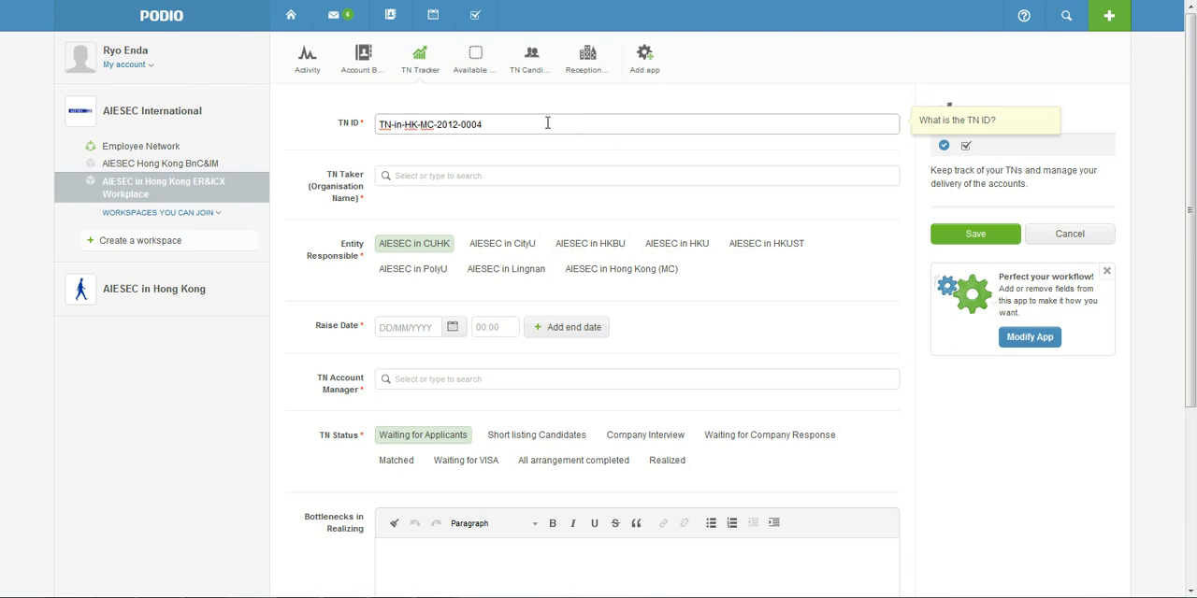
click(468, 179)
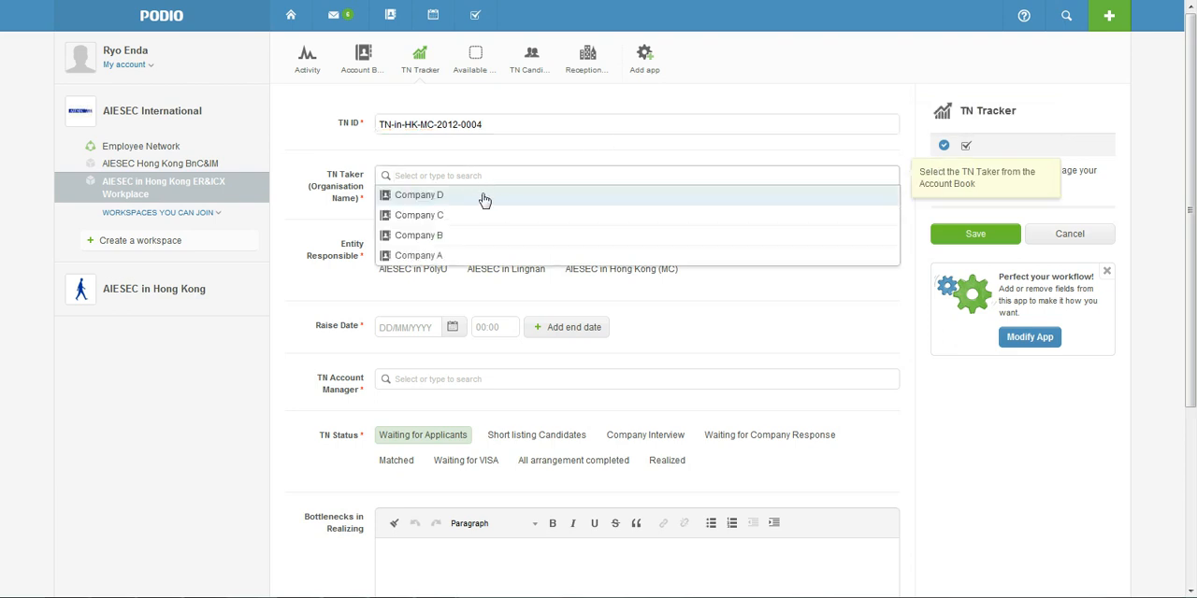
click(419, 198)
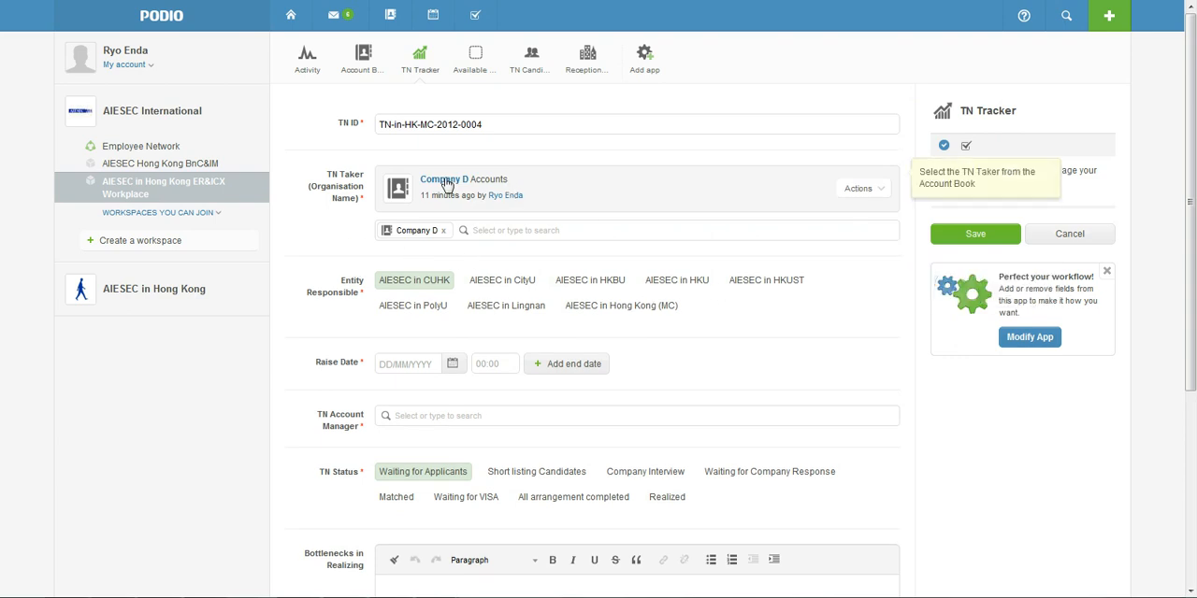
Check which entity Company D's account belongs to and set the Entity Responsible to AIESEC in HKUST
click(402, 185)
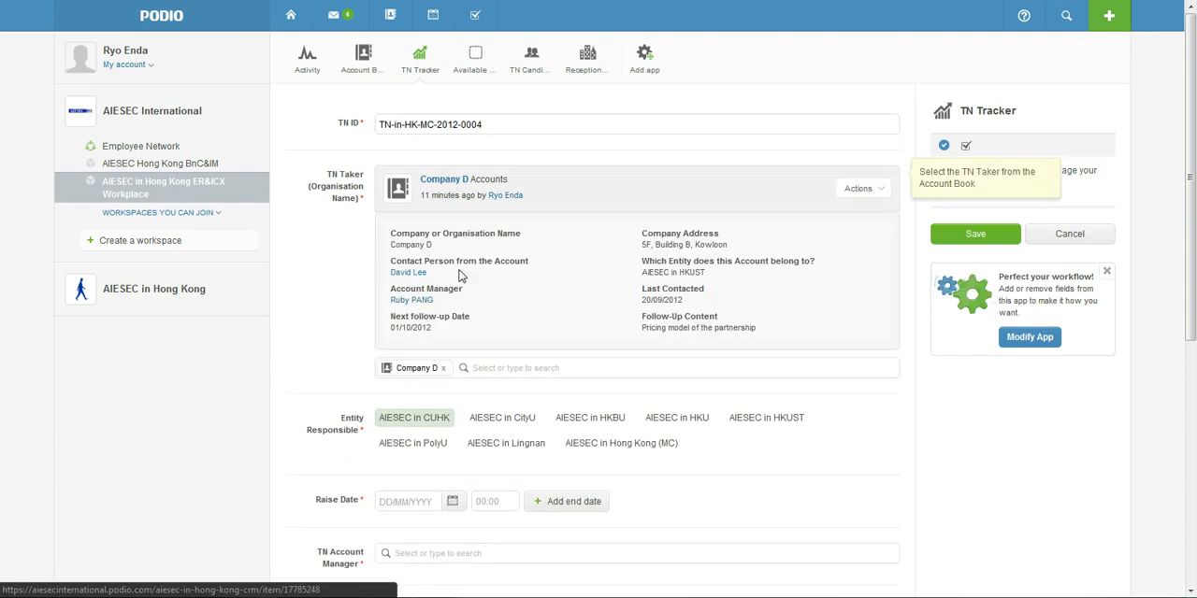
drag(642, 272, 708, 274)
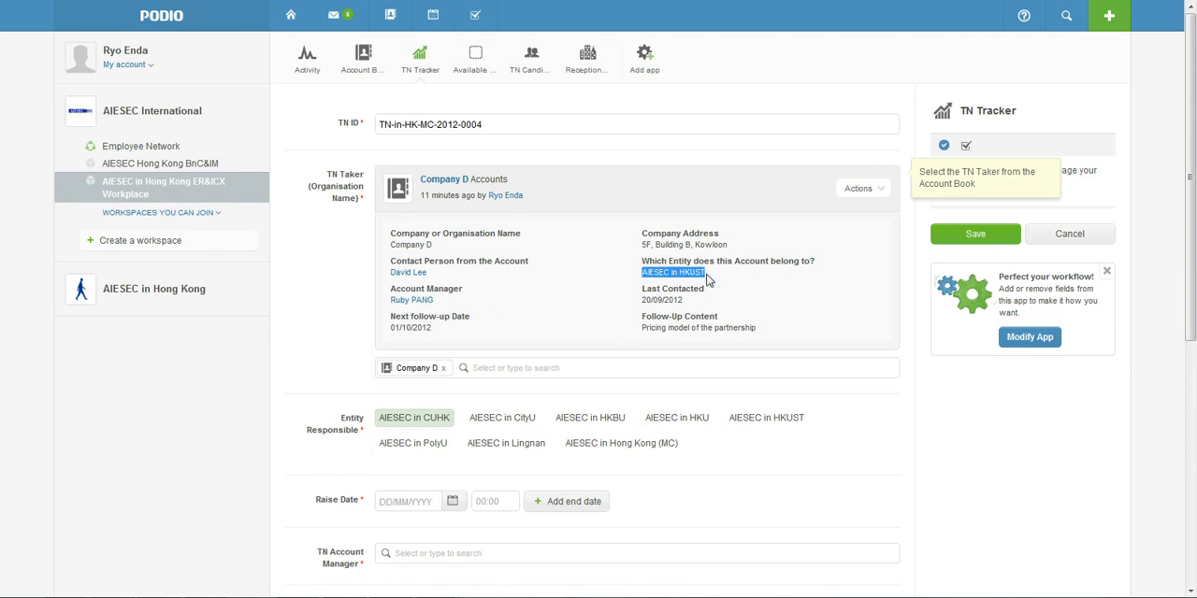
click(775, 422)
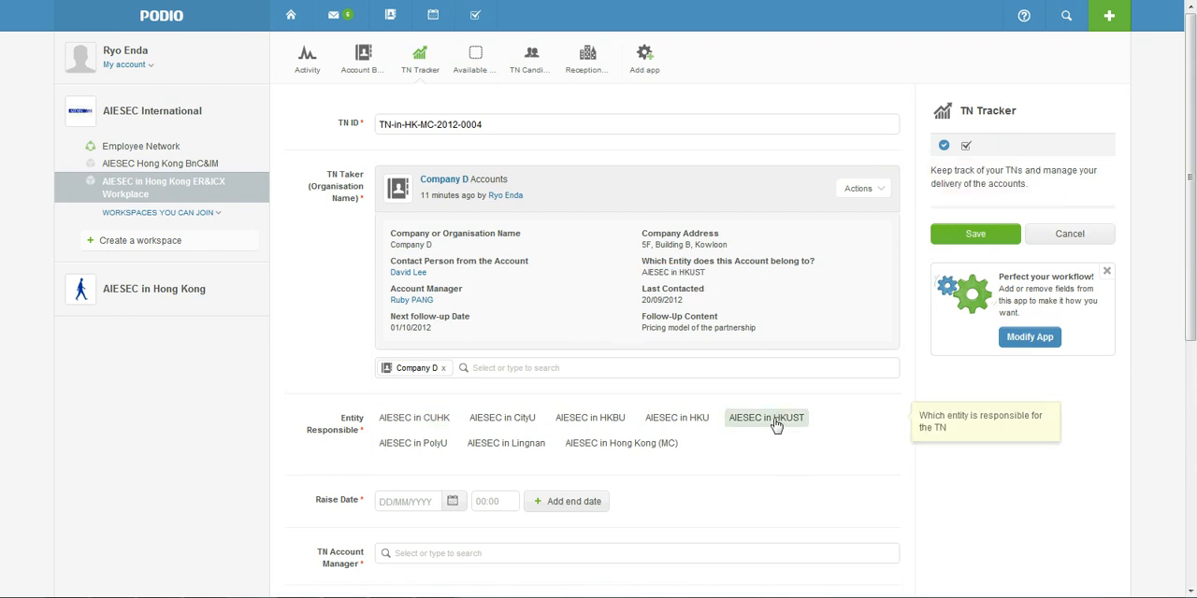
Set the new TN's Raise Date to 24/09/2012 and assign the second suggested member as TN Account Manager
scroll(446, 309, down, 3)
click(452, 287)
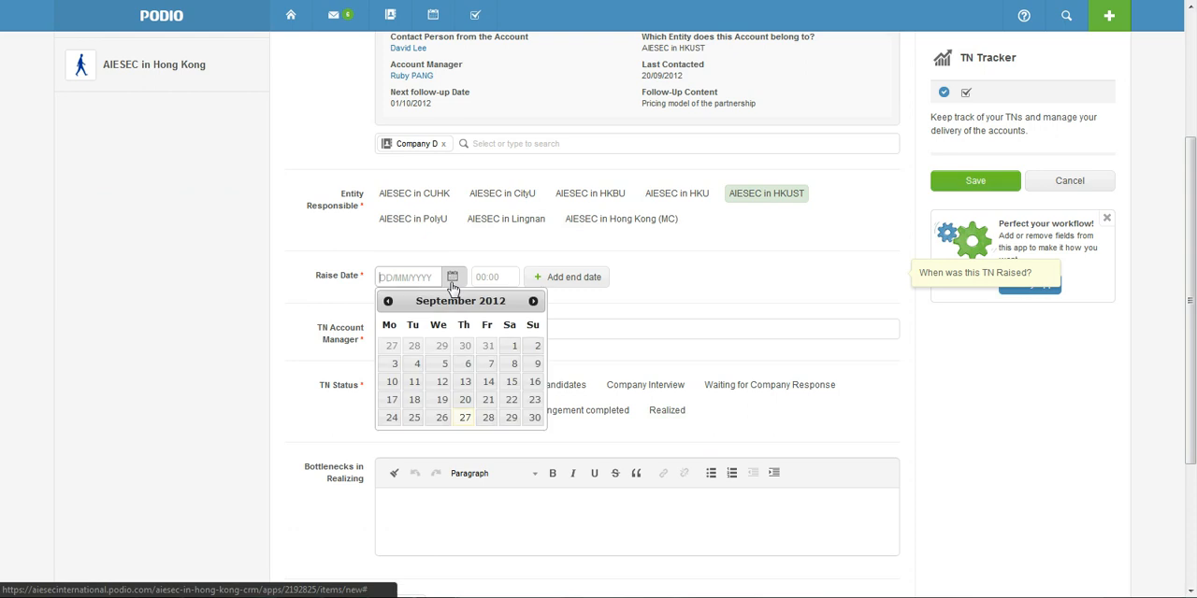
click(392, 418)
click(415, 335)
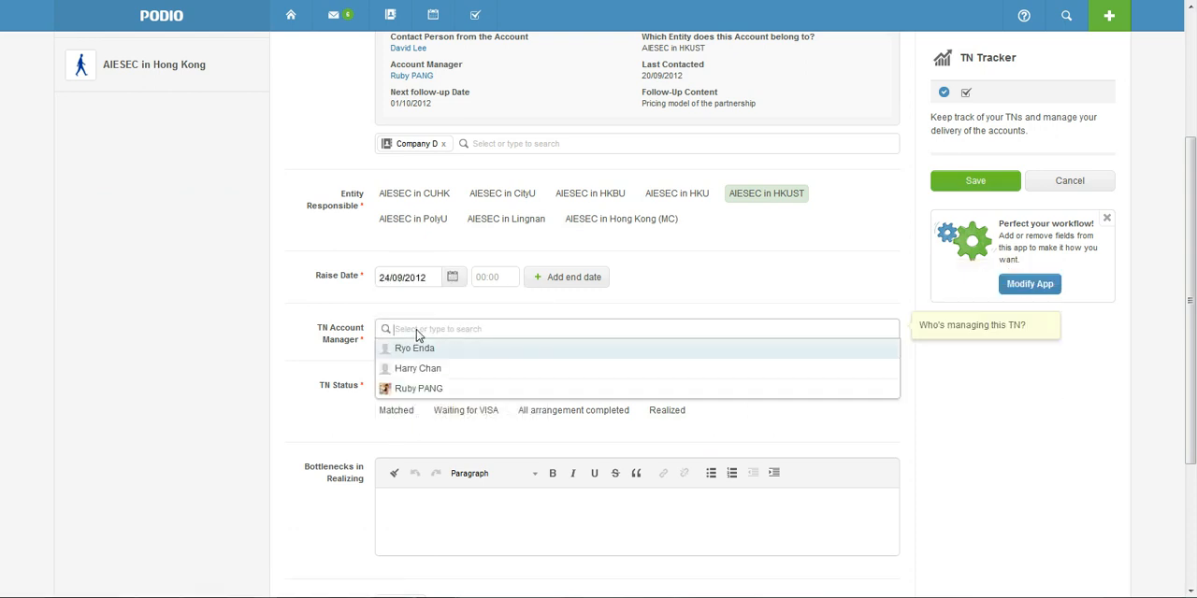
click(432, 369)
click(339, 364)
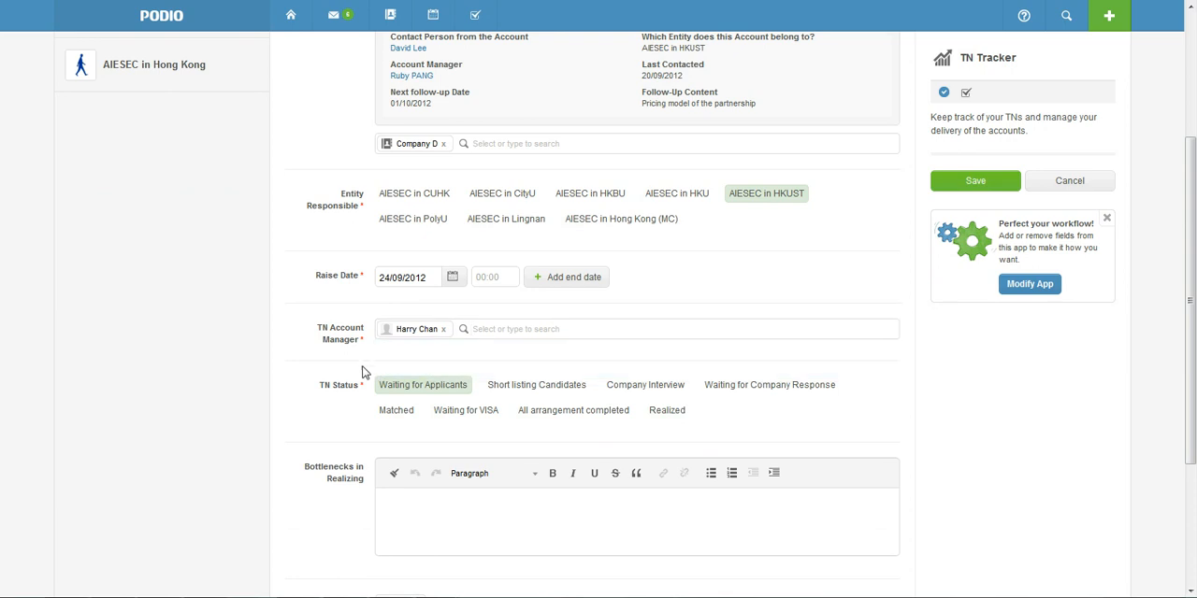
Enter "Hard to find applicants!" under Bottlenecks in Realizing and save the new TN
scroll(563, 421, down, 1)
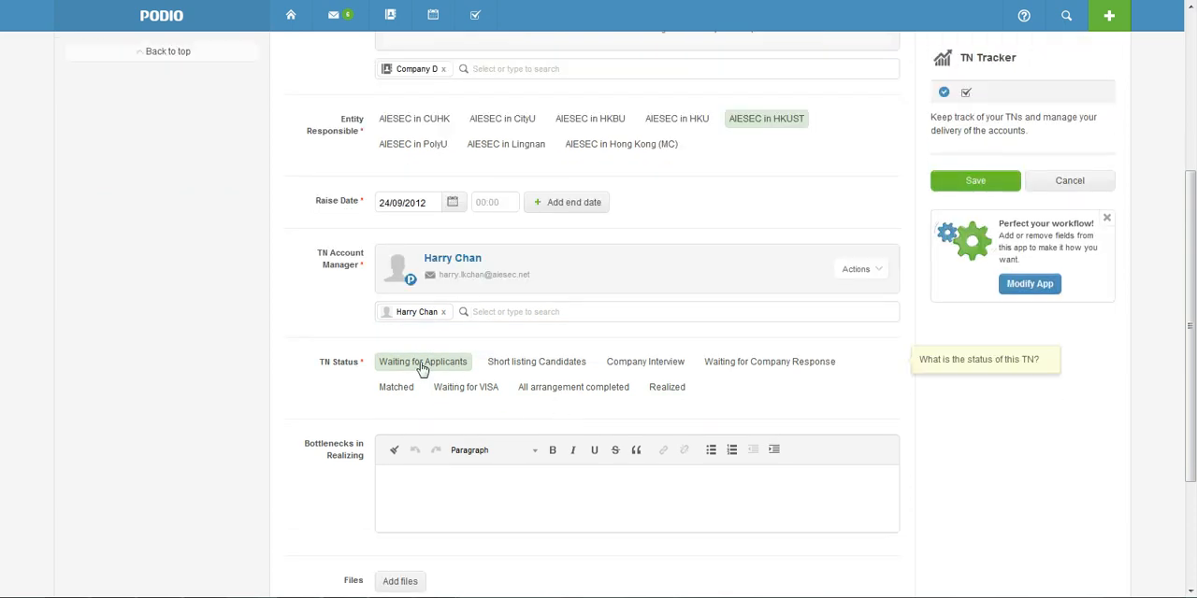
click(459, 481)
scroll(415, 361, down, 2)
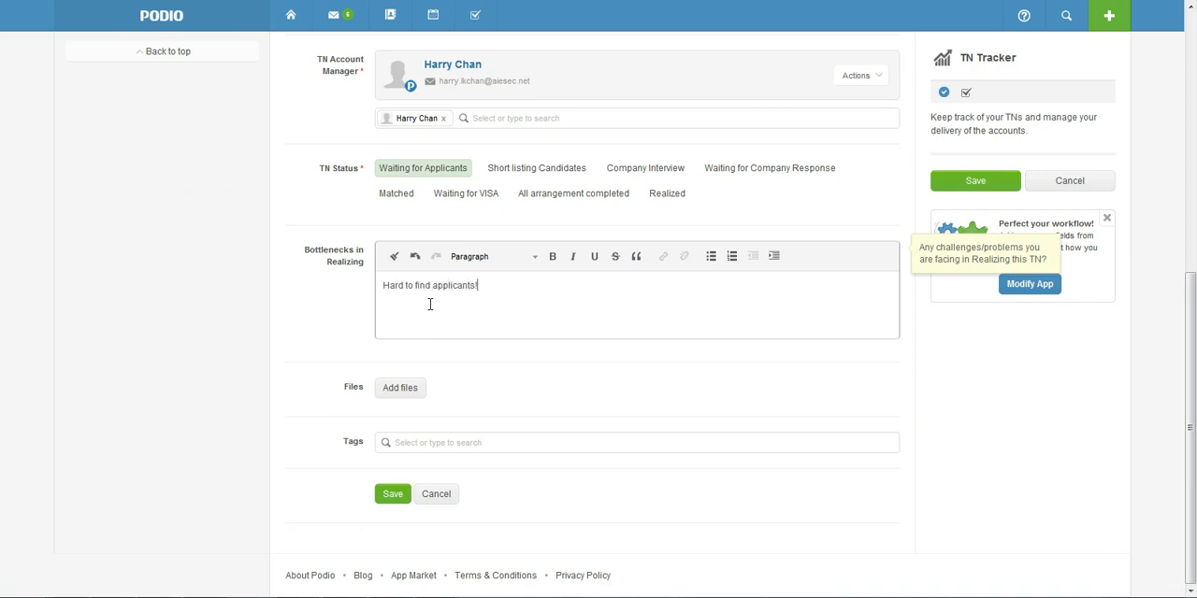
click(391, 499)
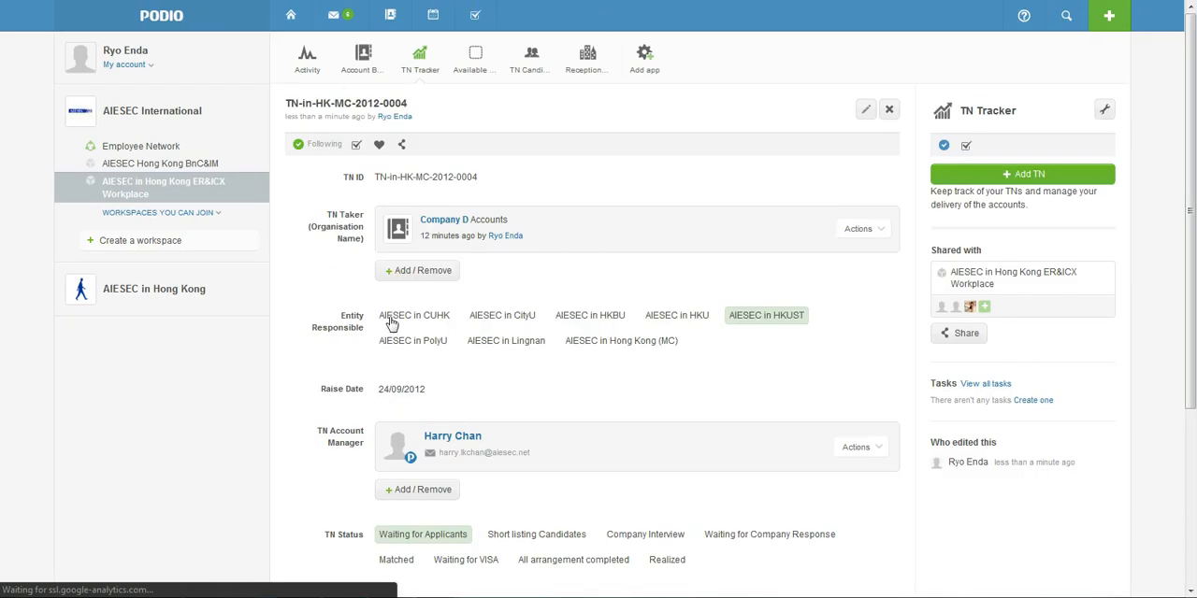
Open TN-in-HK-MC-2012-0004 from the TN Tracker list, review its taker, entity, raise date, manager, status and bottlenecks, and close it
click(422, 73)
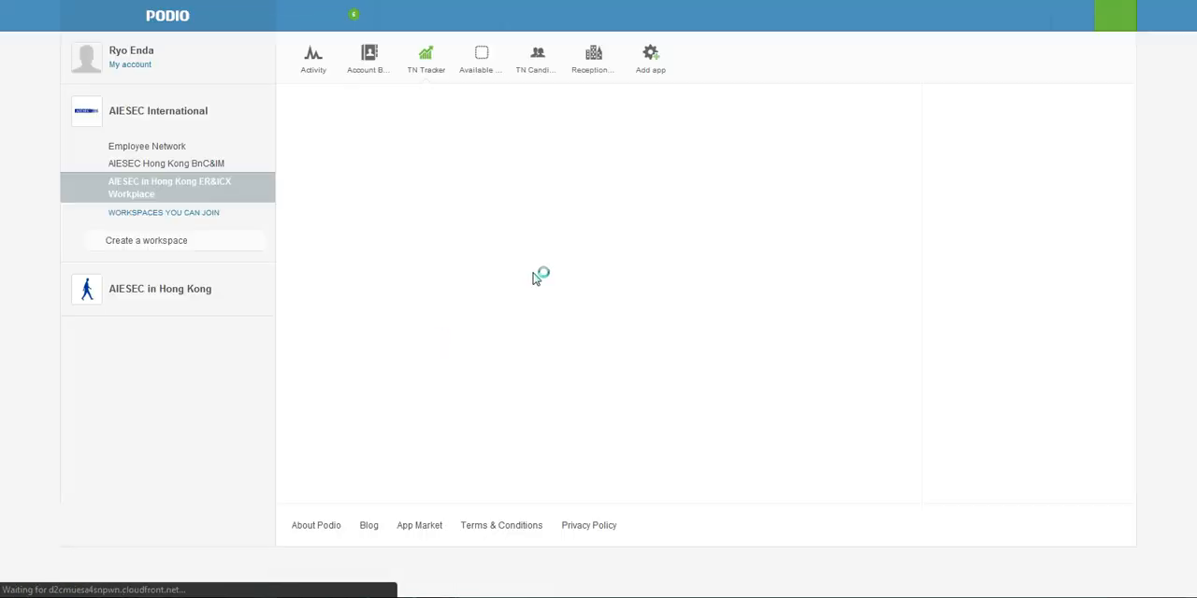
click(401, 166)
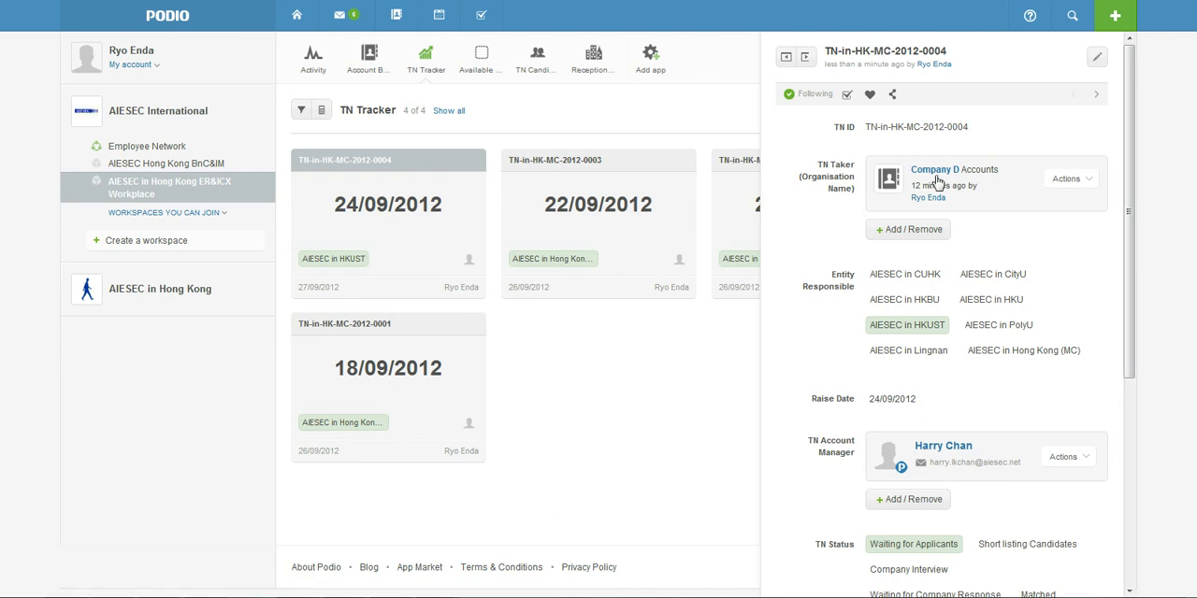
scroll(931, 281, down, 2)
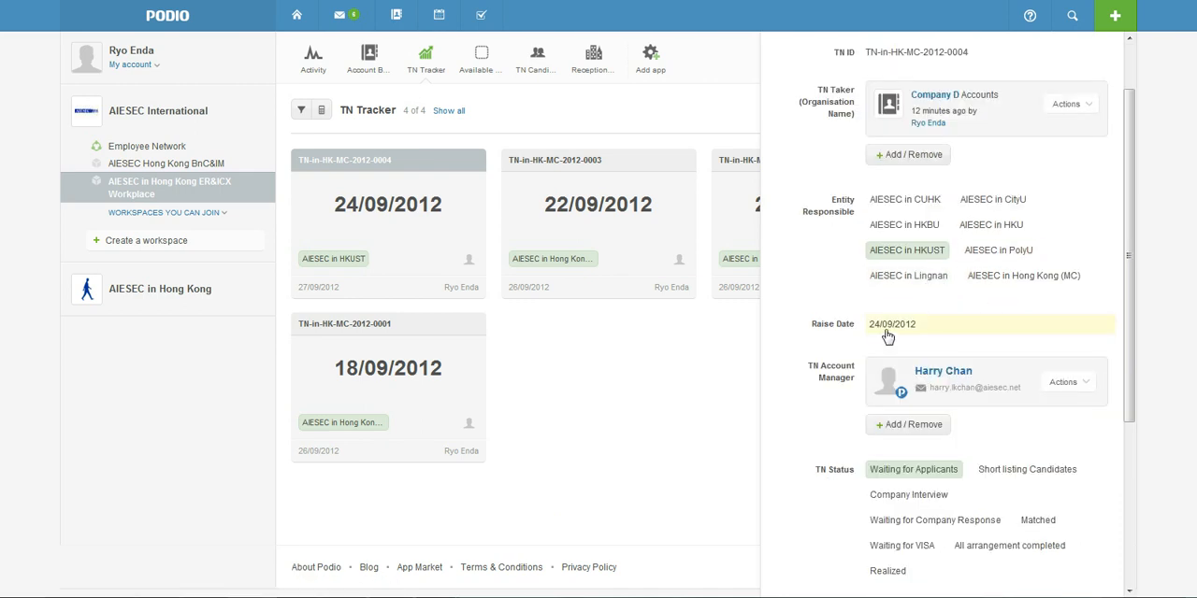
scroll(898, 334, down, 2)
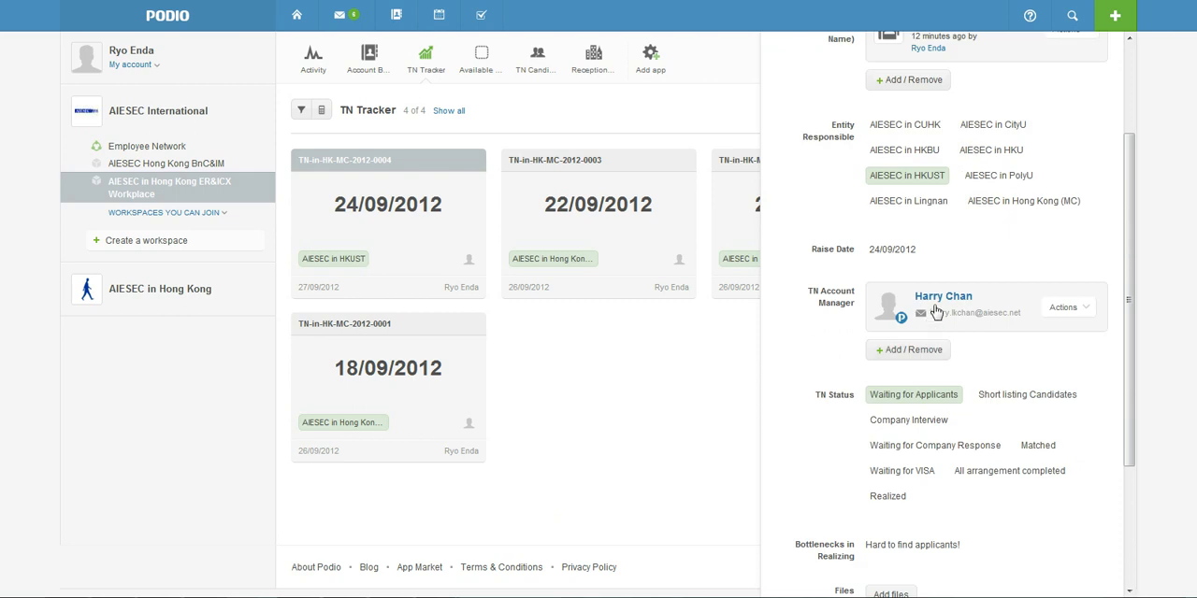
scroll(917, 390, down, 2)
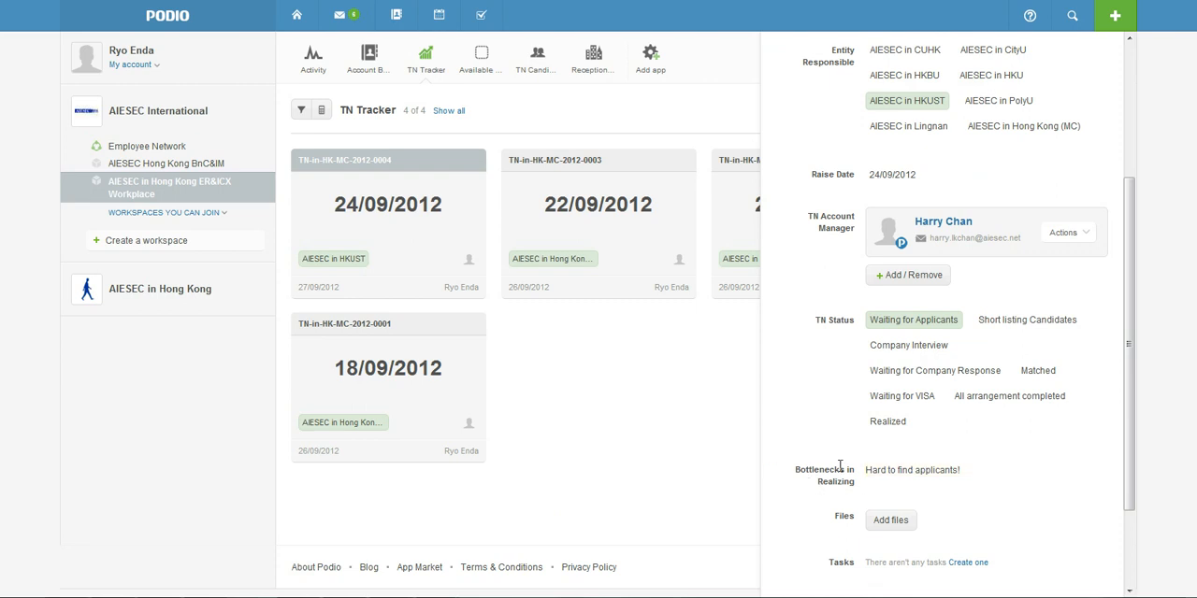
click(692, 412)
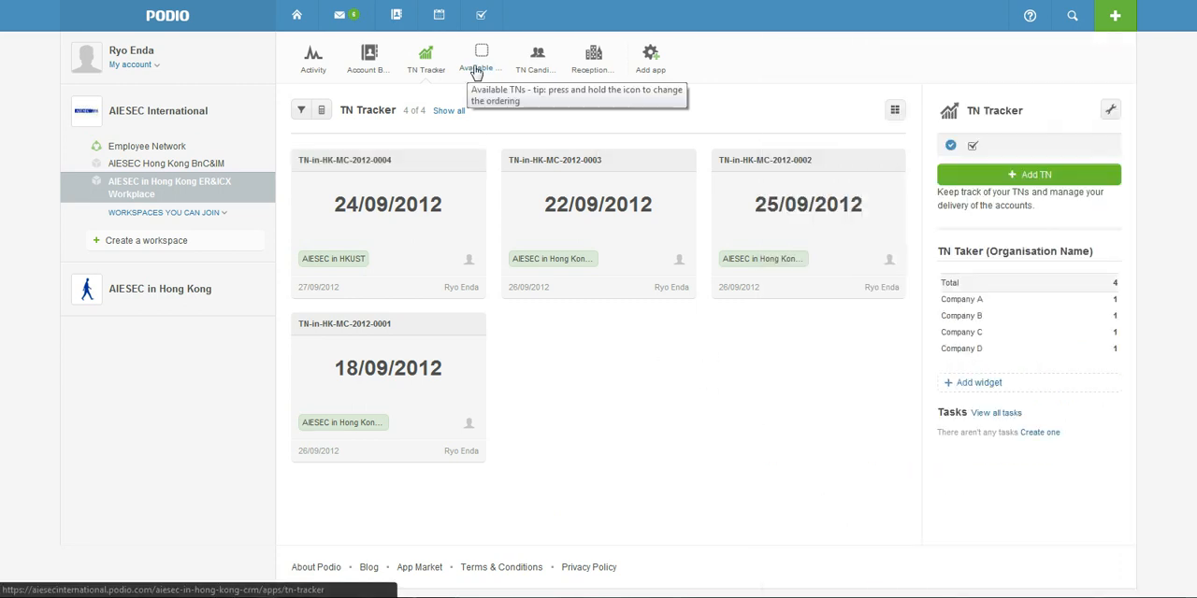
Start a new Available TN record and link it to TN-in-HK-MC-2012-0004 as its TN ID
click(481, 67)
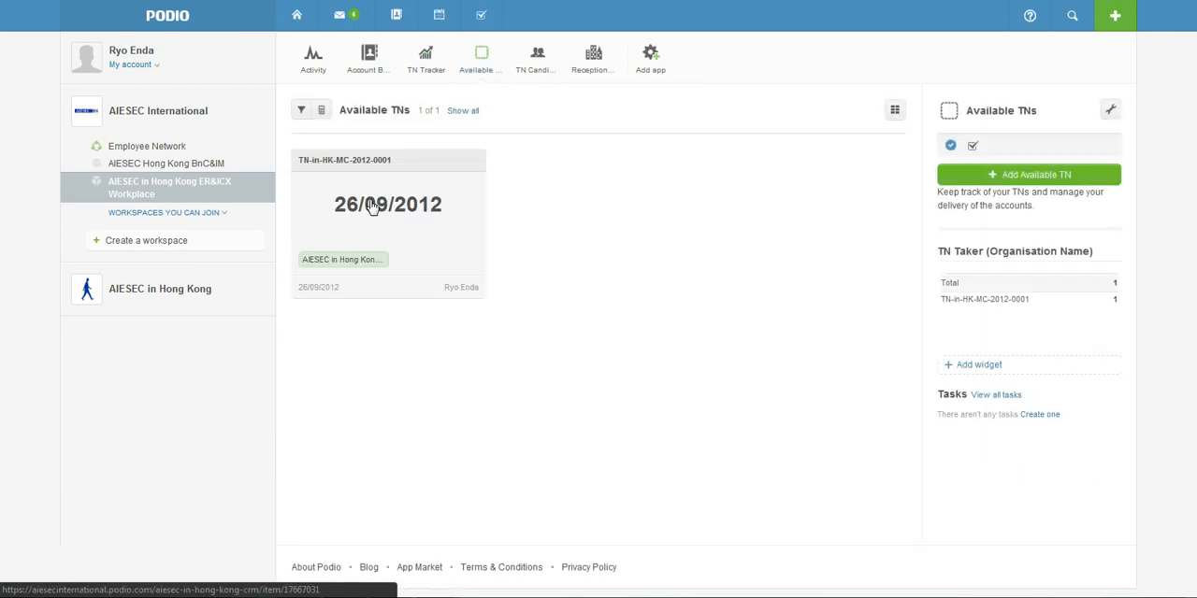
click(1029, 179)
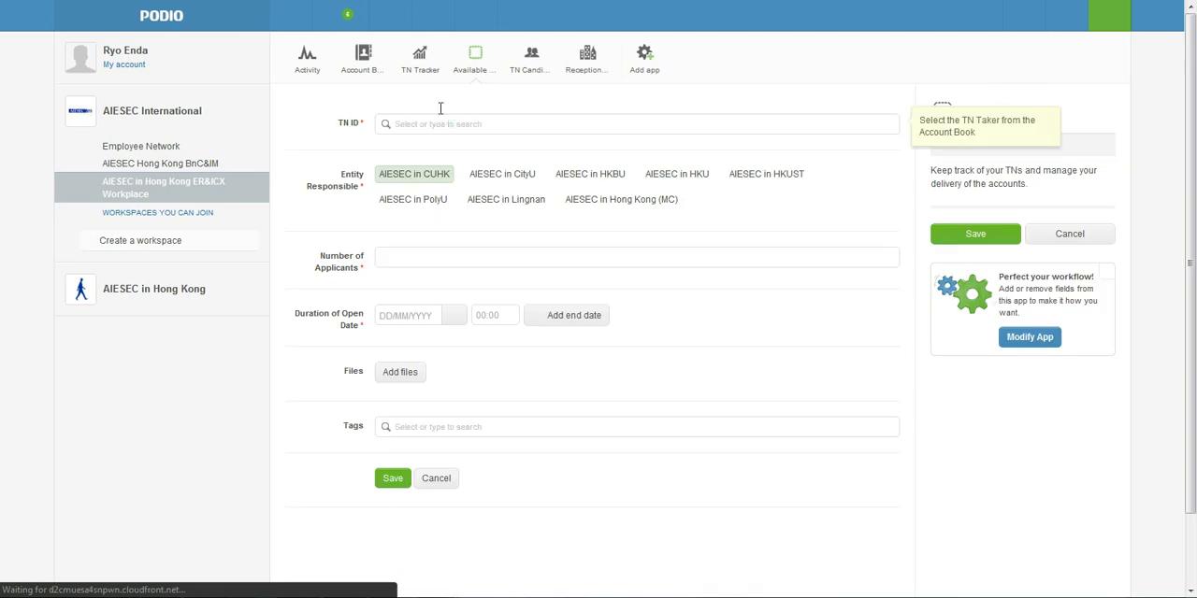
click(447, 125)
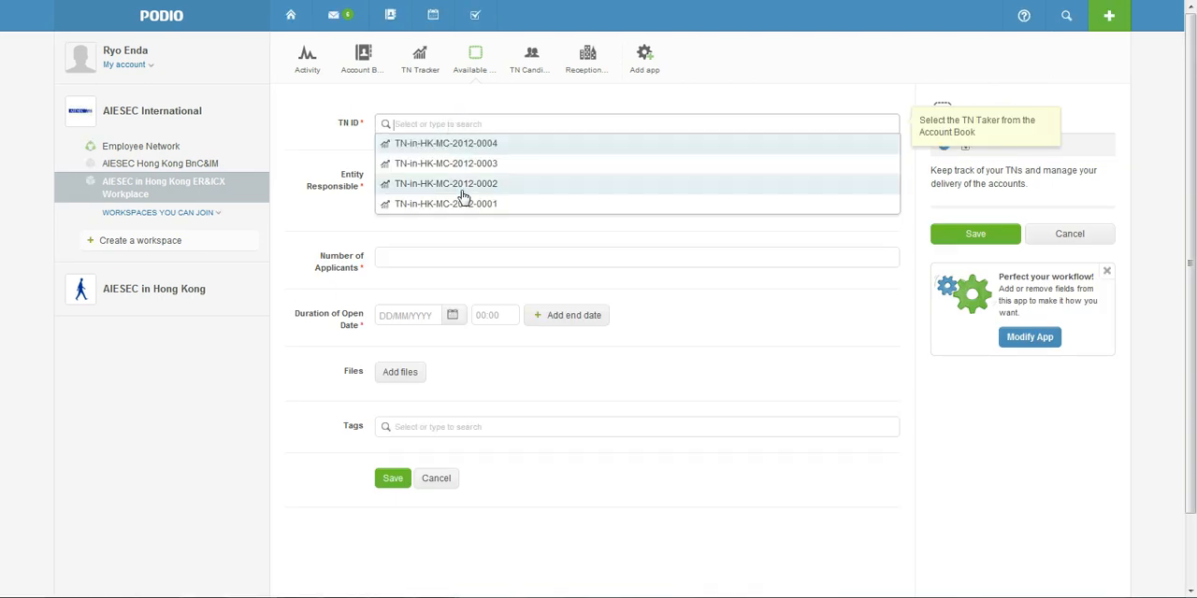
click(486, 146)
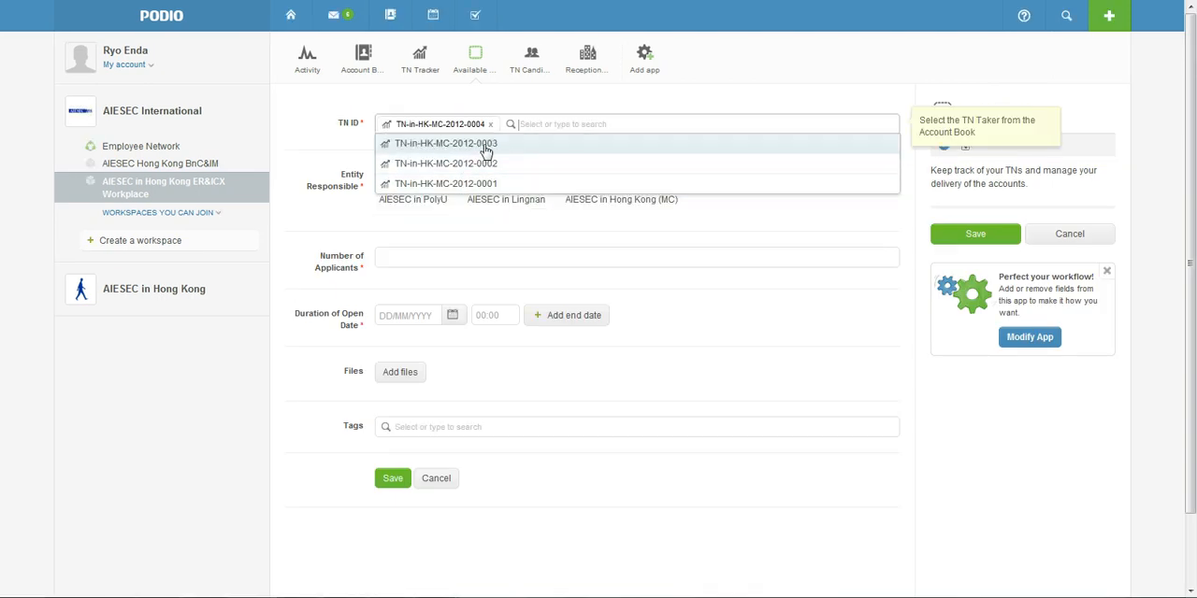
click(336, 156)
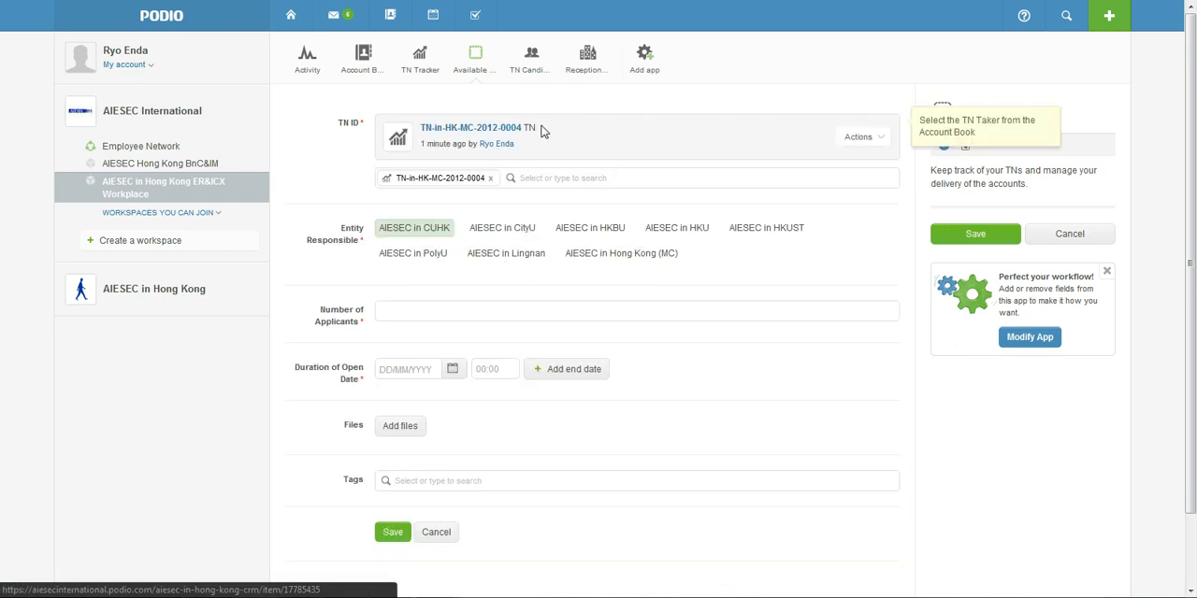
Check the linked TN's status and entity in its expanded details, and set the Entity Responsible to AIESEC in HKUST
click(506, 137)
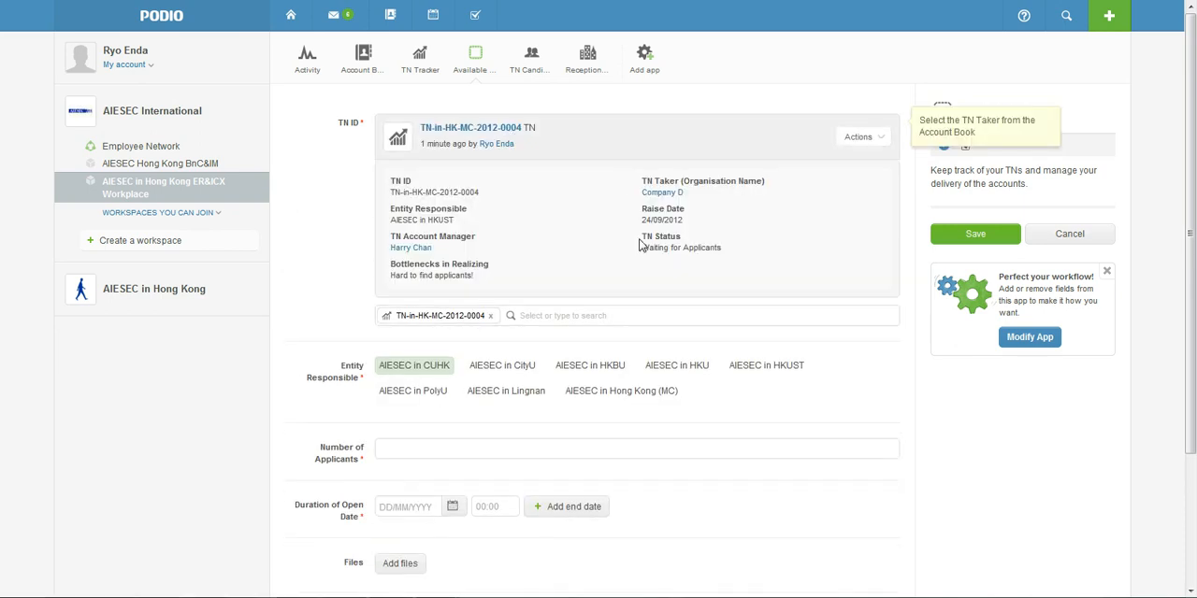
drag(643, 236, 716, 248)
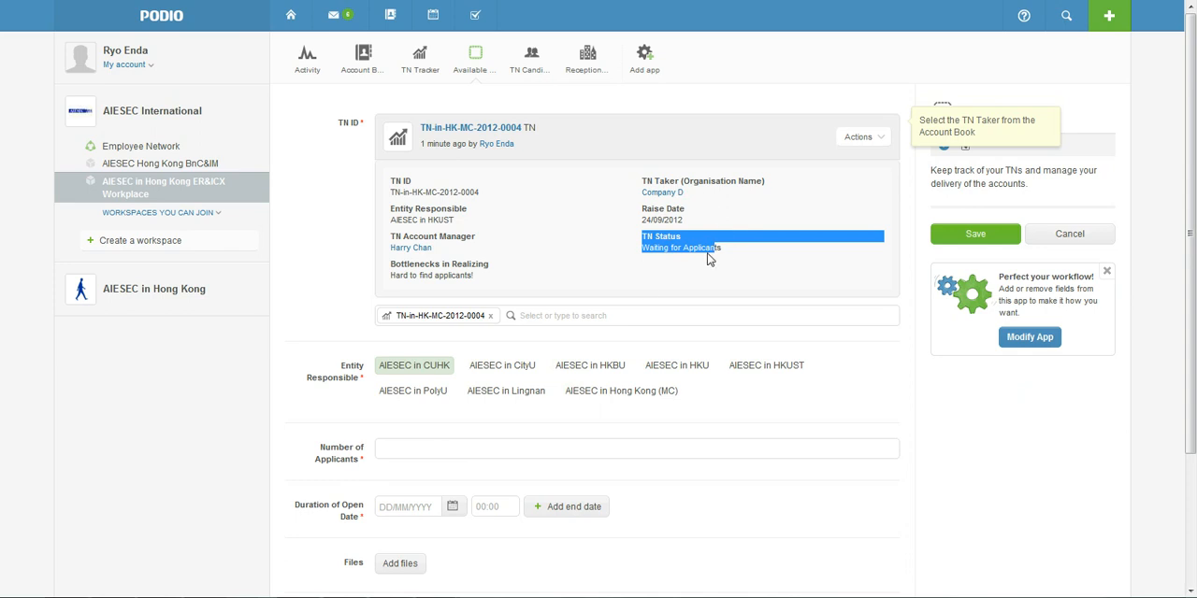
click(712, 250)
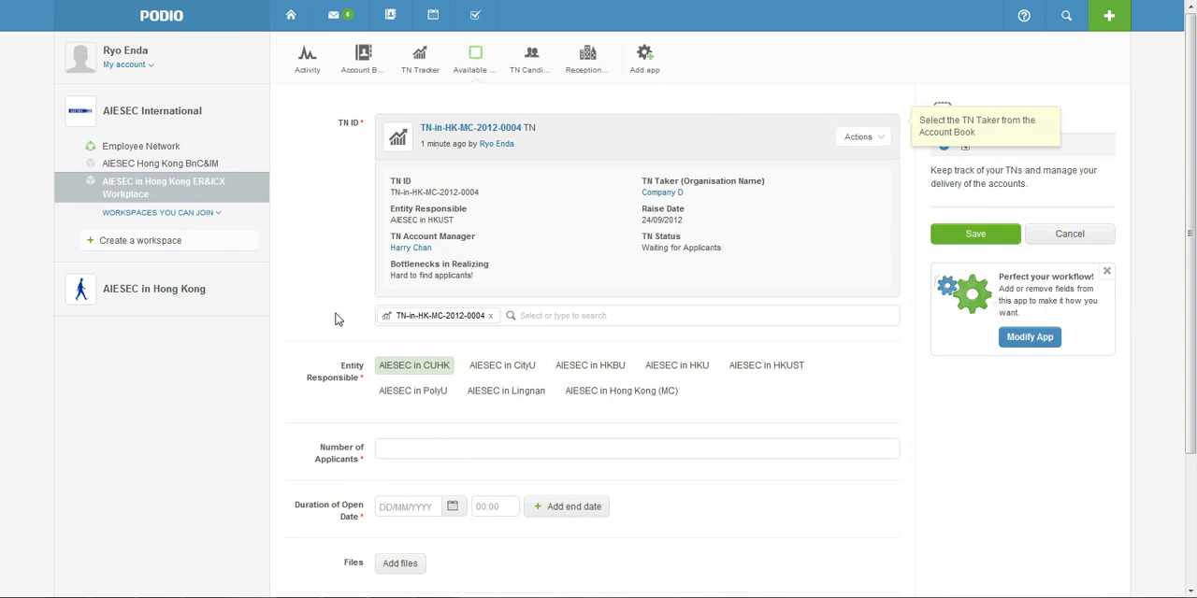
scroll(378, 338, down, 2)
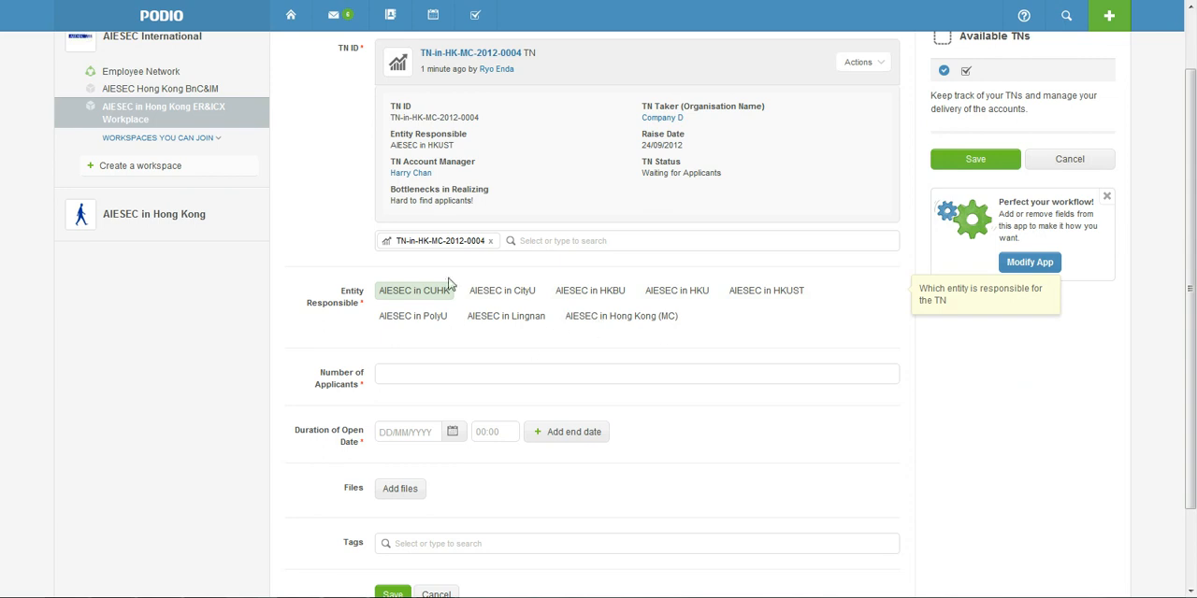
click(735, 295)
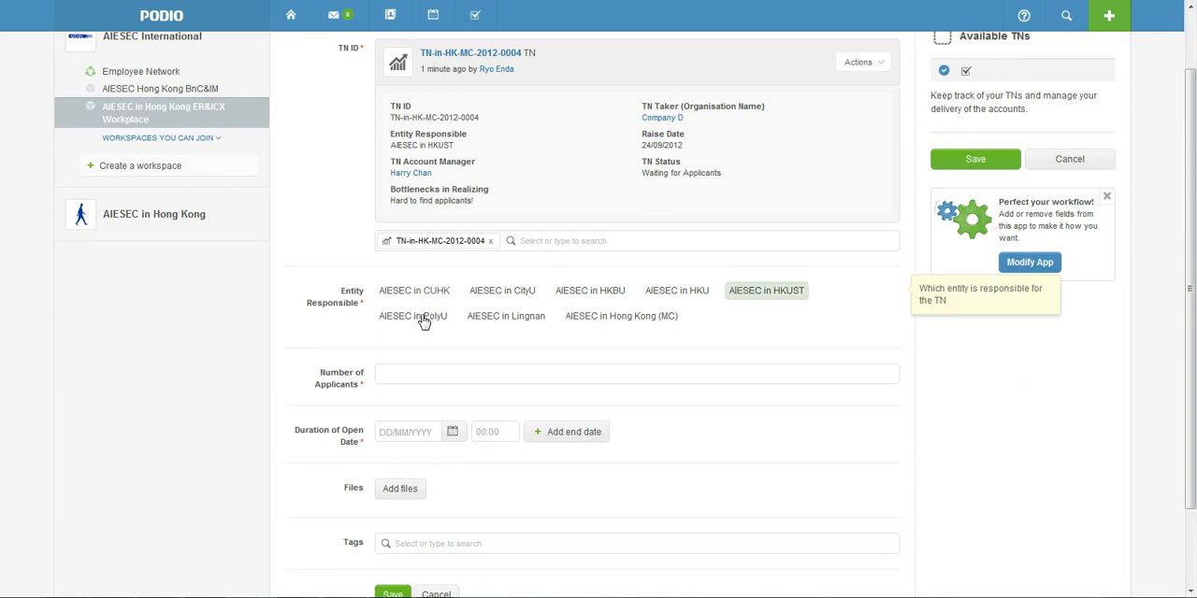
Set the Number of Applicants to 0 and the Duration of Open Date from 24/09/2012 to 12/10/2012
scroll(430, 313, down, 2)
click(443, 294)
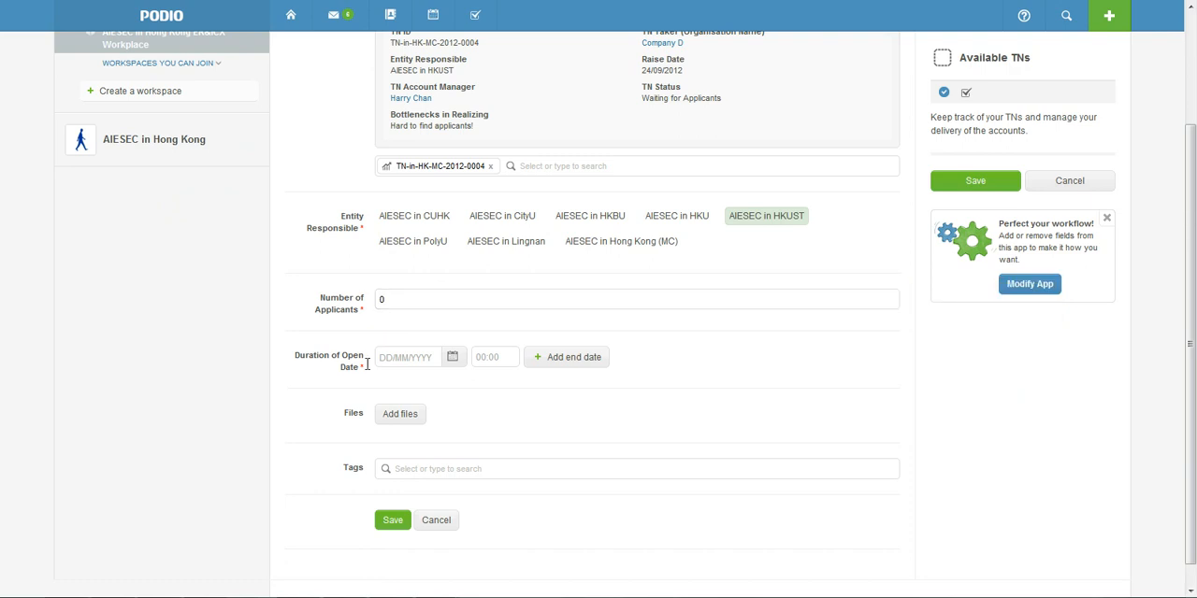
click(453, 367)
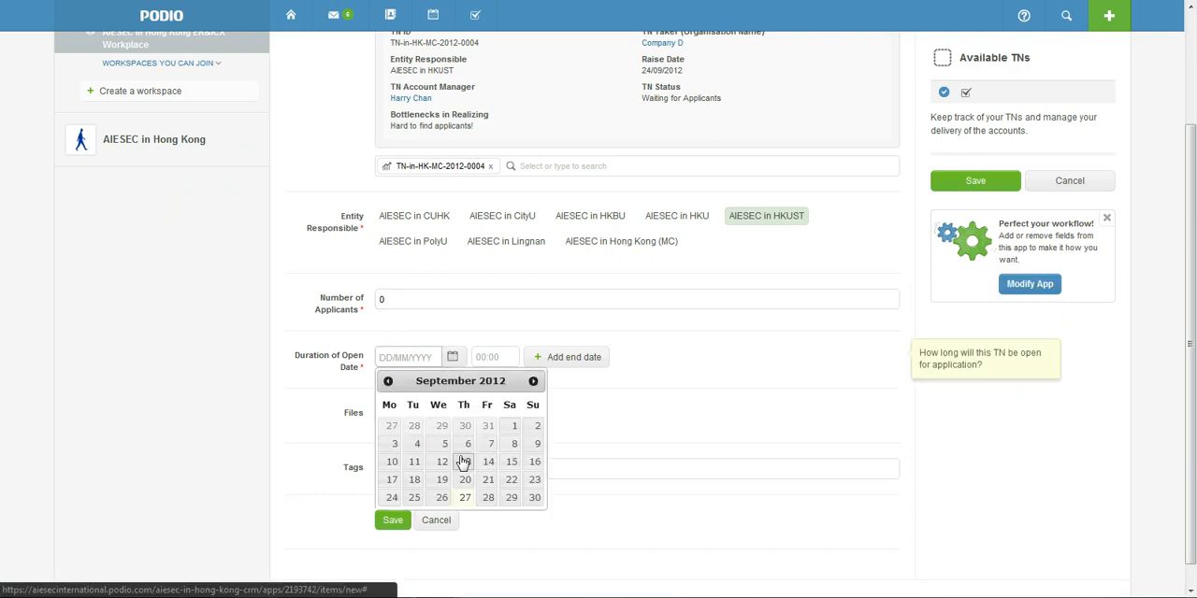
click(392, 497)
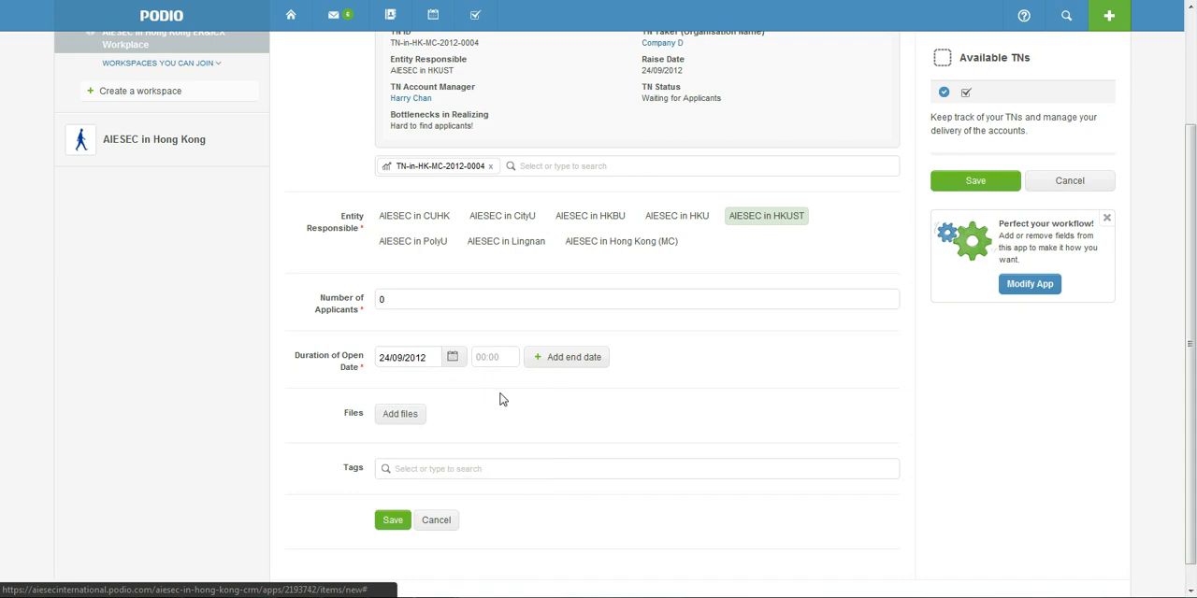
click(570, 357)
click(620, 358)
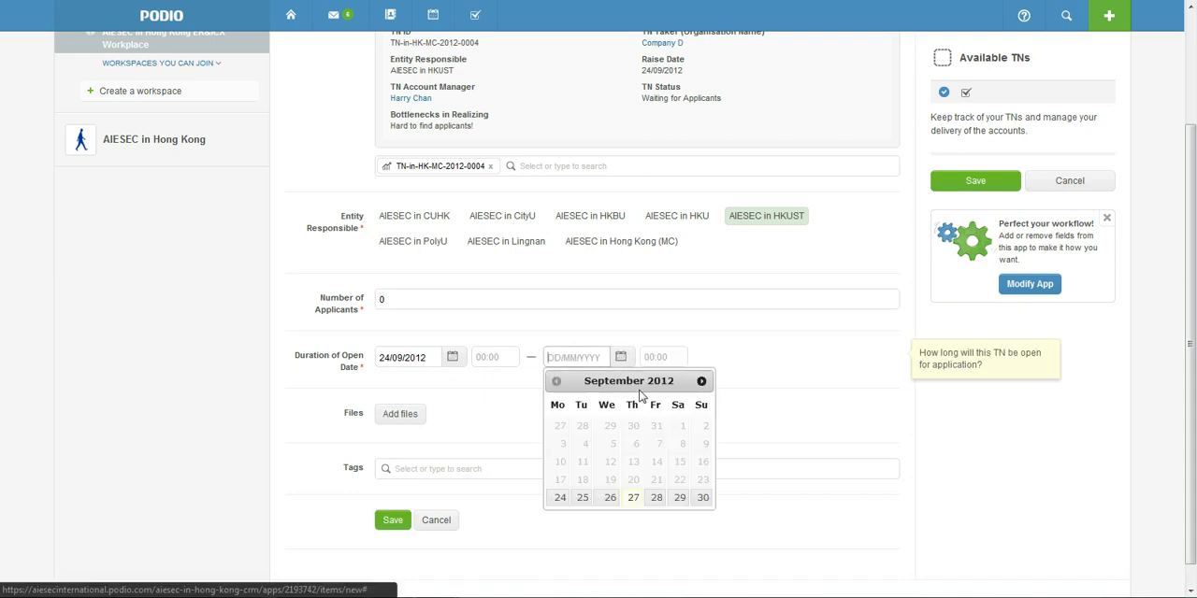
click(701, 382)
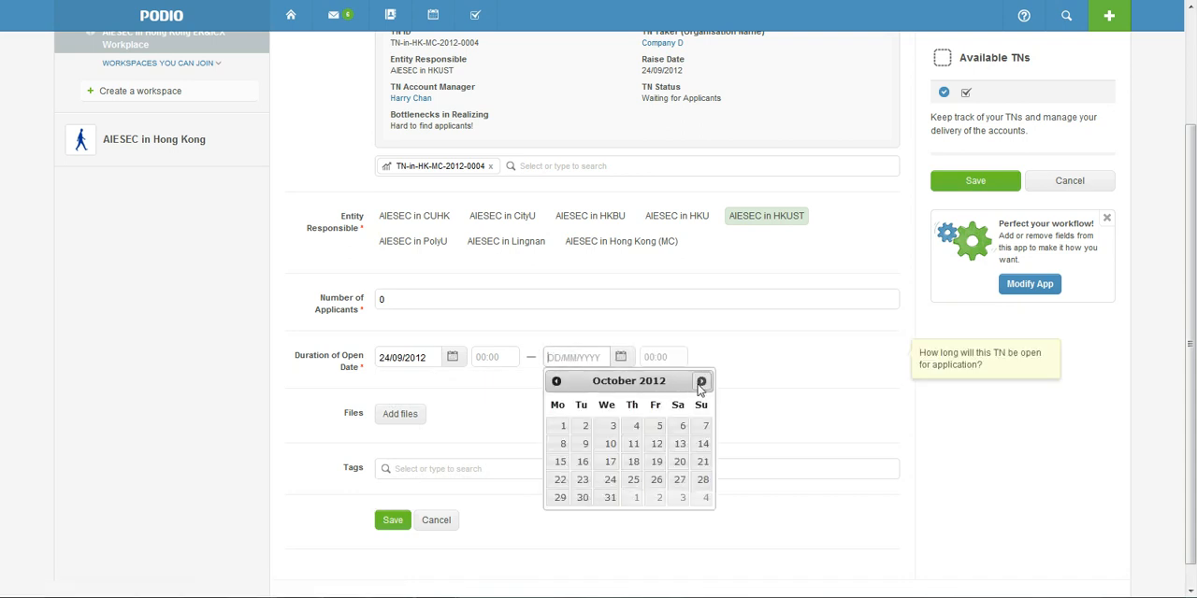
click(657, 446)
scroll(289, 414, down, 1)
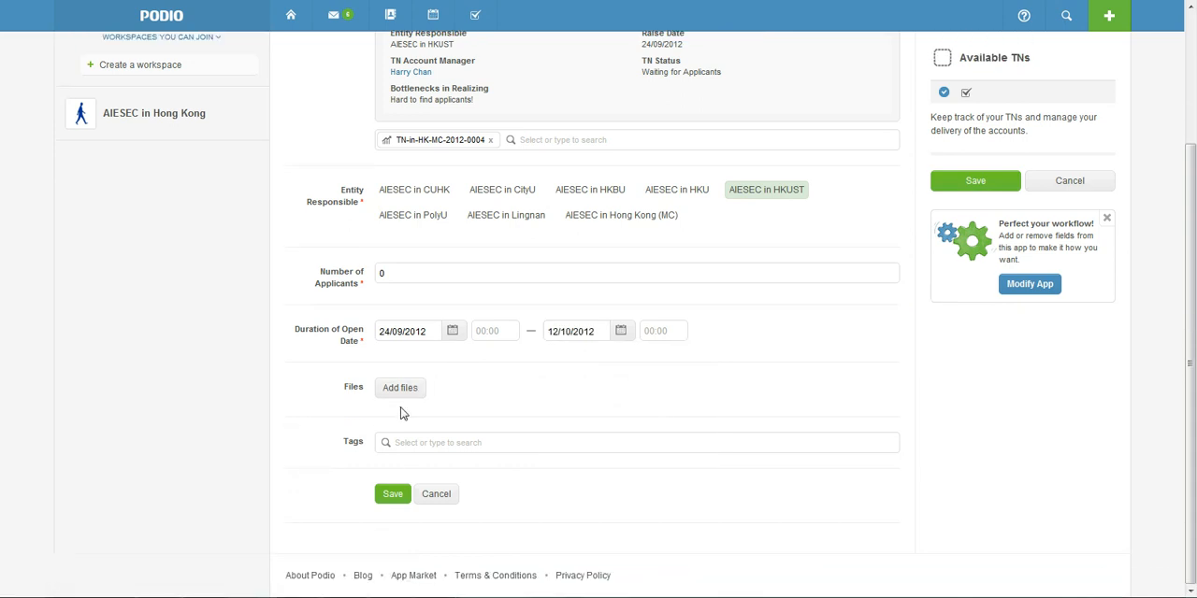
Save the new Available TN record and open the TN-in-HK-MC-2012-0004 entry in TN Tracker to review its details
click(390, 493)
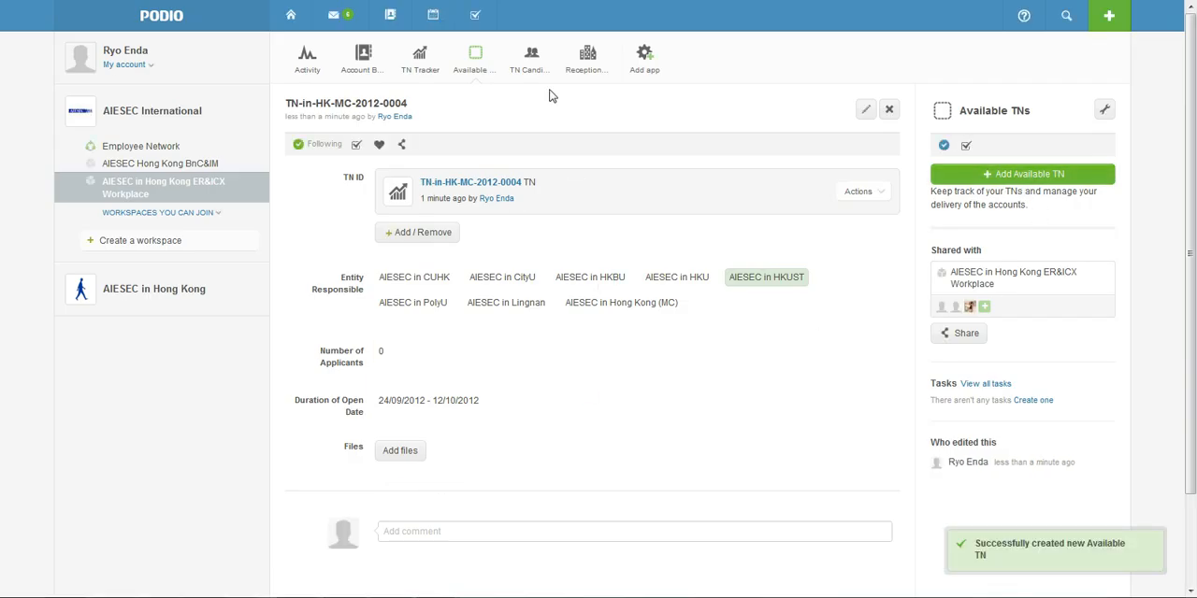
click(474, 75)
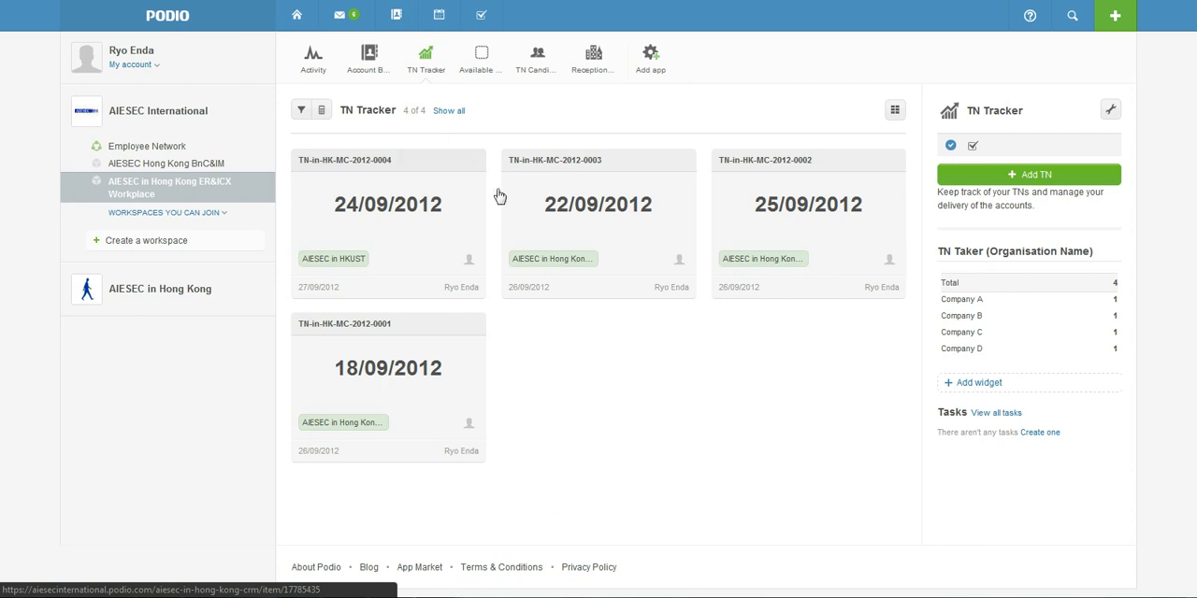
click(409, 178)
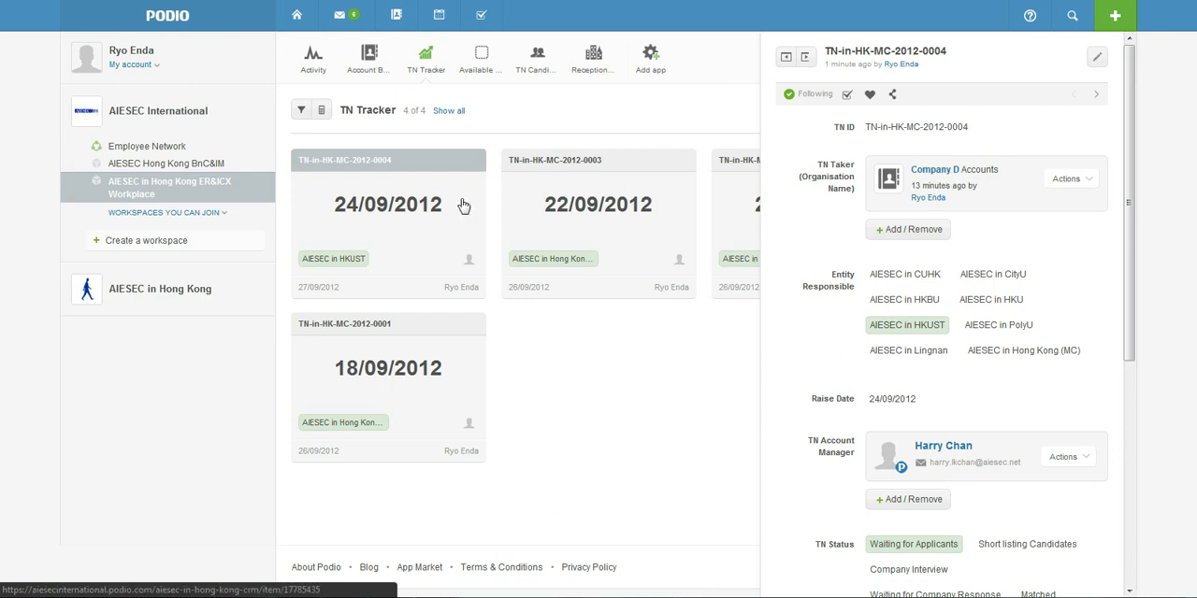
Open TN-in-HK-MC-2012-0004 under Available TNs, expand its linked TN's details for review, and close the record
click(470, 72)
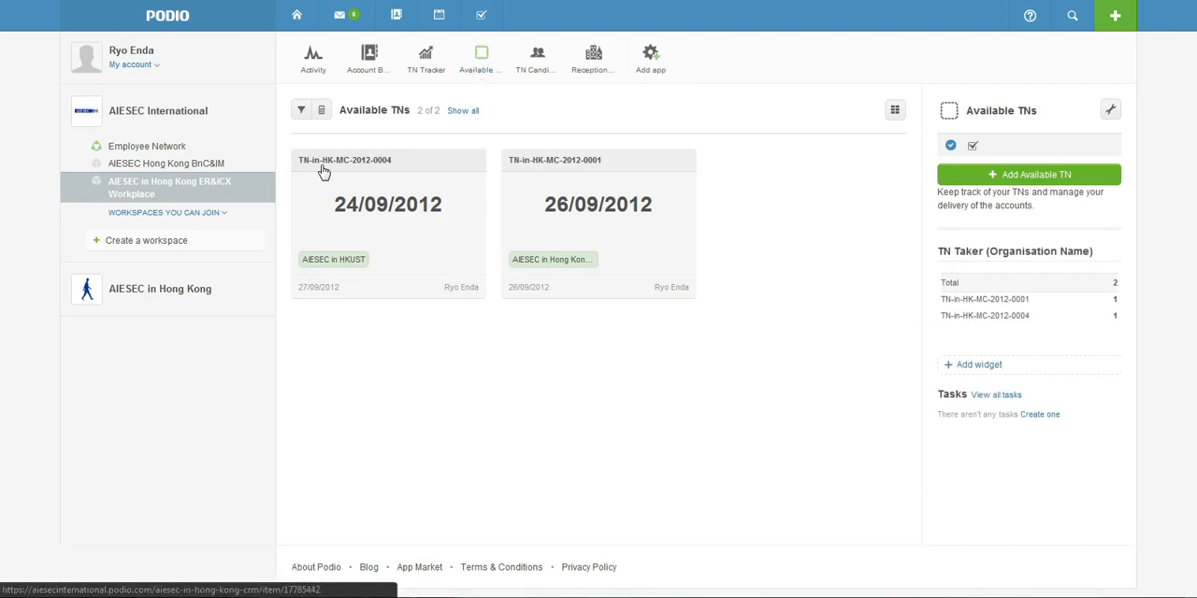
click(404, 172)
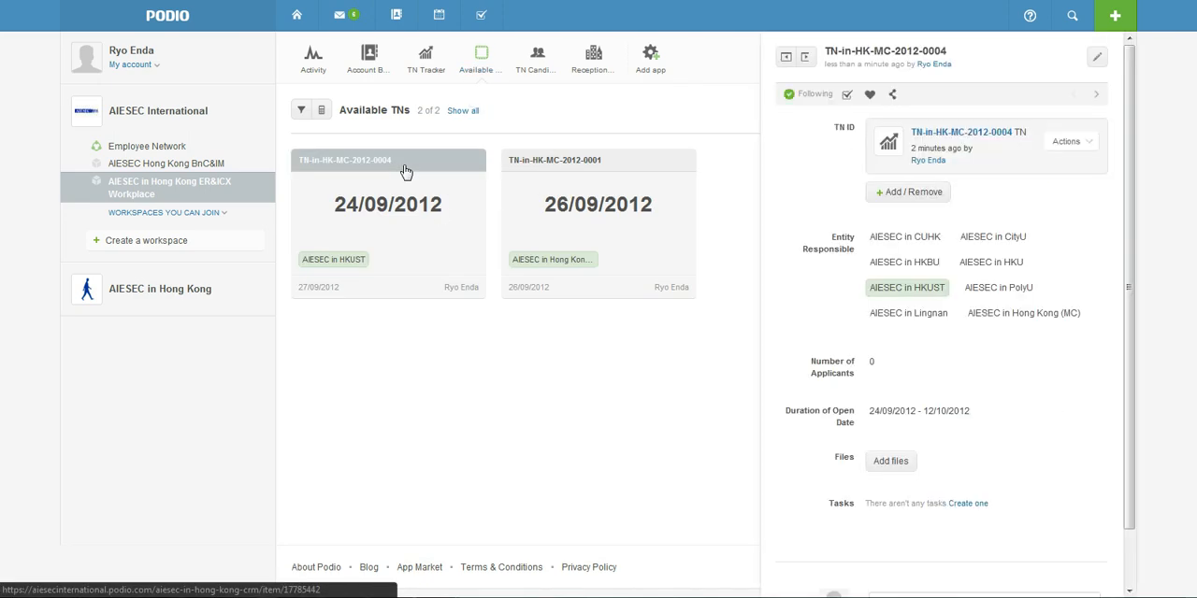
click(950, 137)
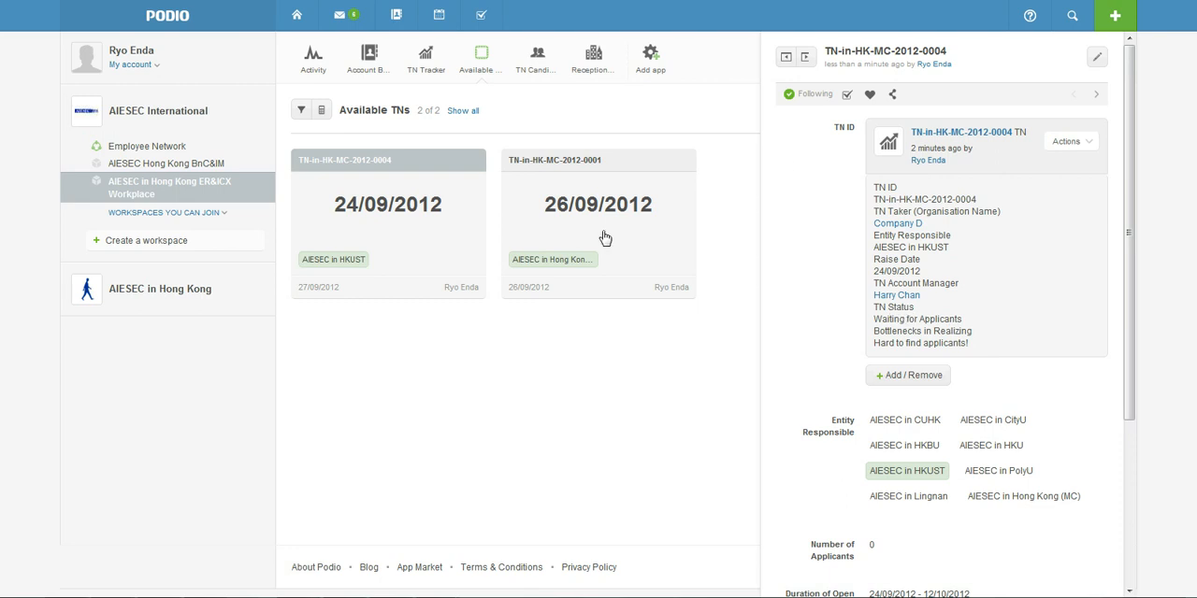
click(692, 357)
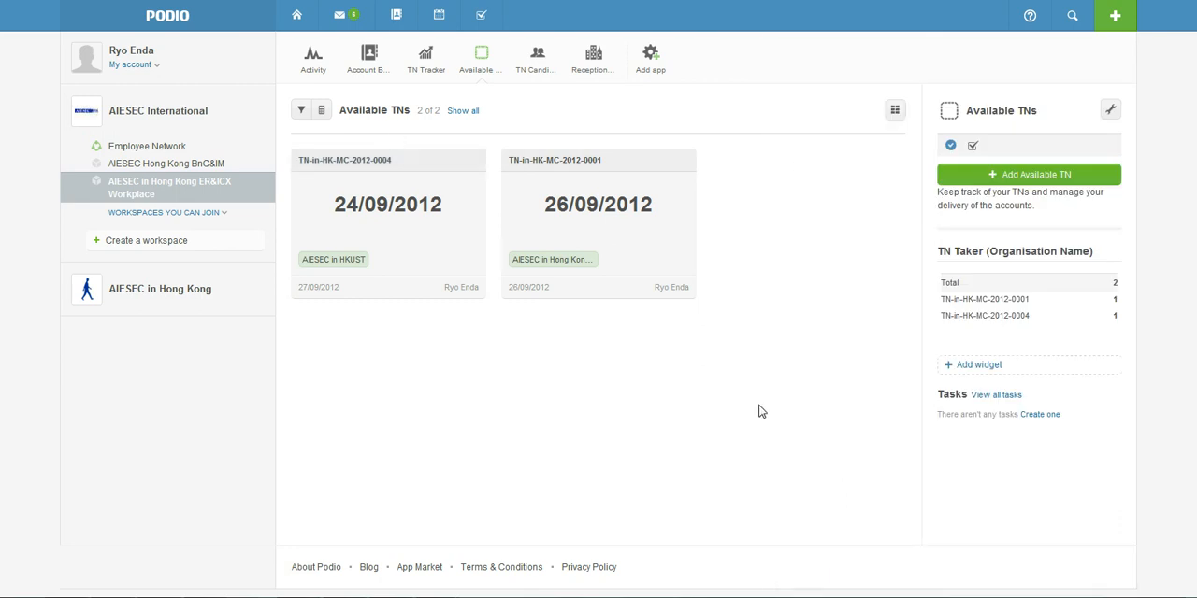